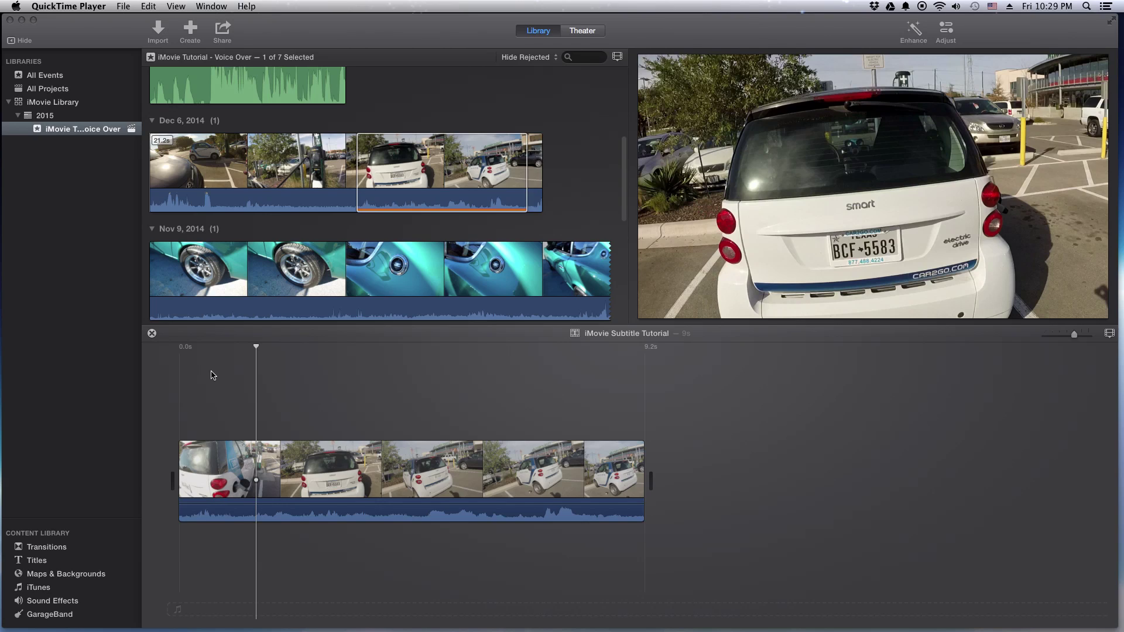
# Step: Replay the start of the car clip and park the playhead where the subtitle should begin
pyautogui.click(258, 347)
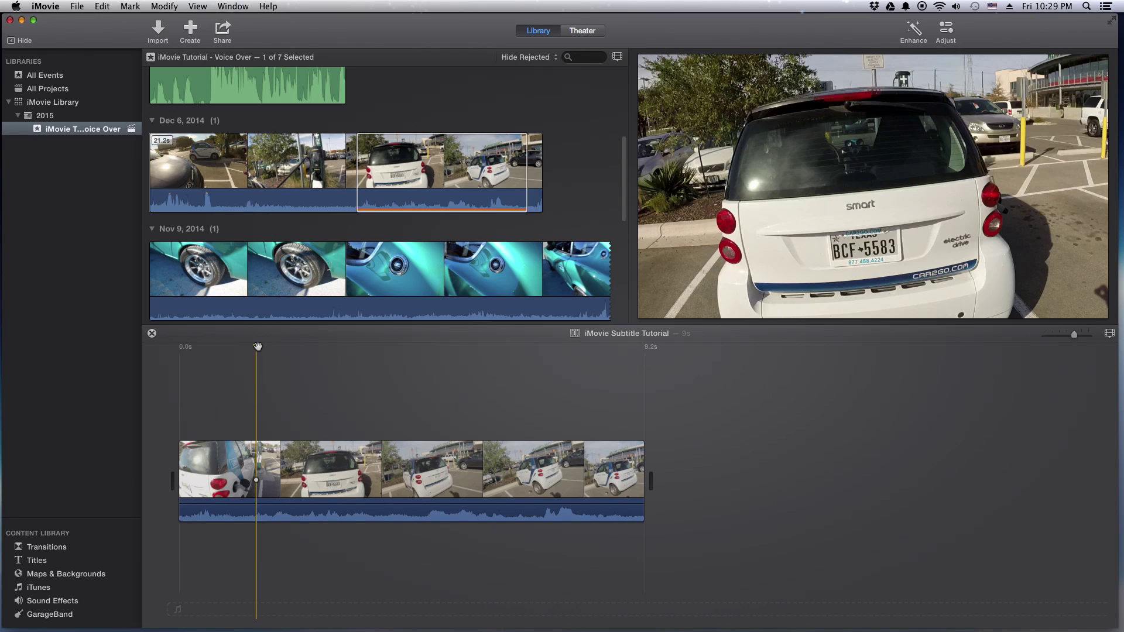
pyautogui.click(255, 386)
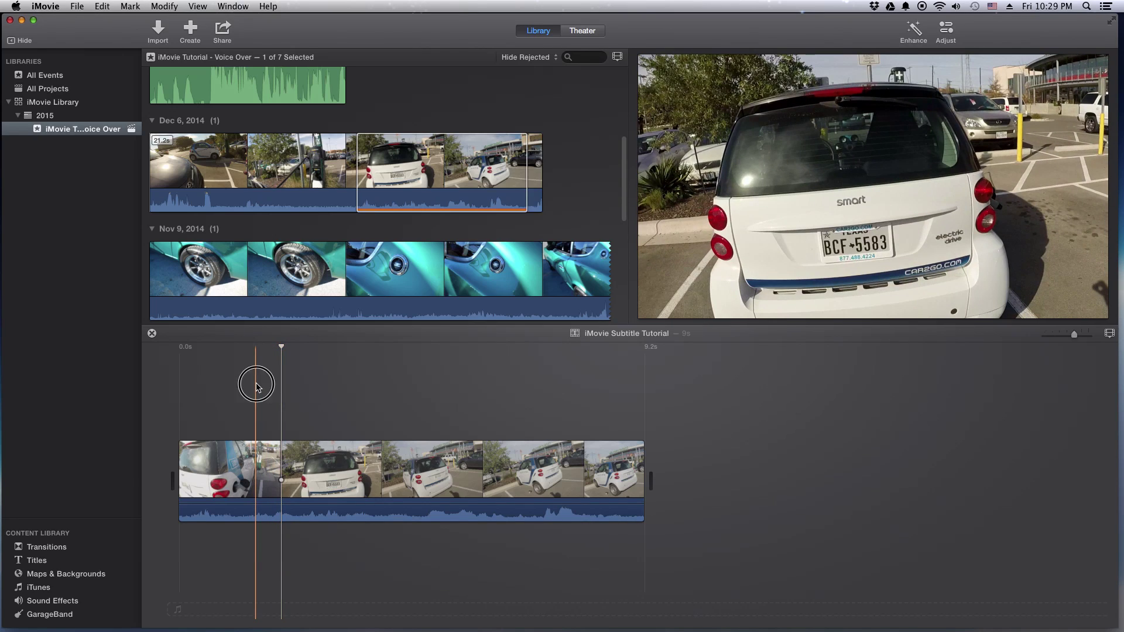
pyautogui.press('space')
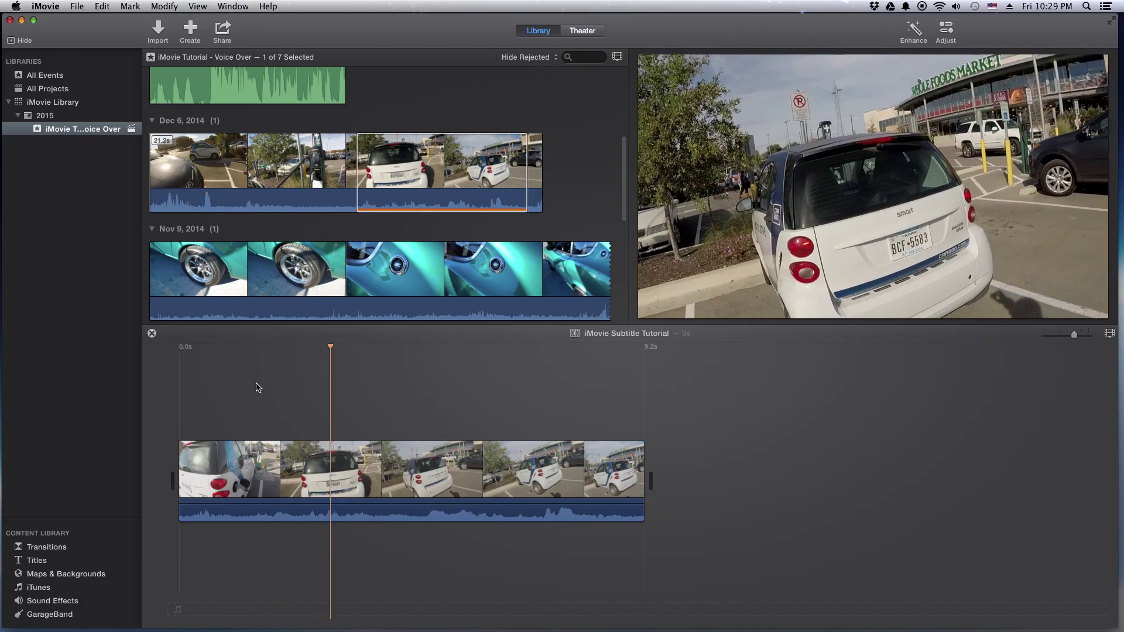
pyautogui.click(253, 383)
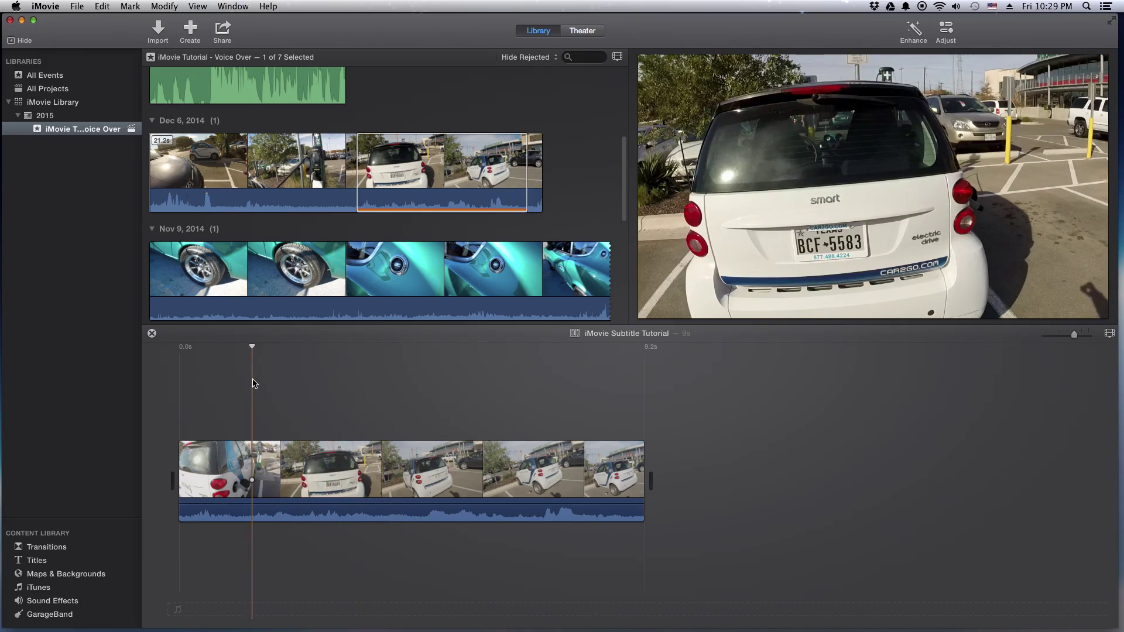
pyautogui.press('space')
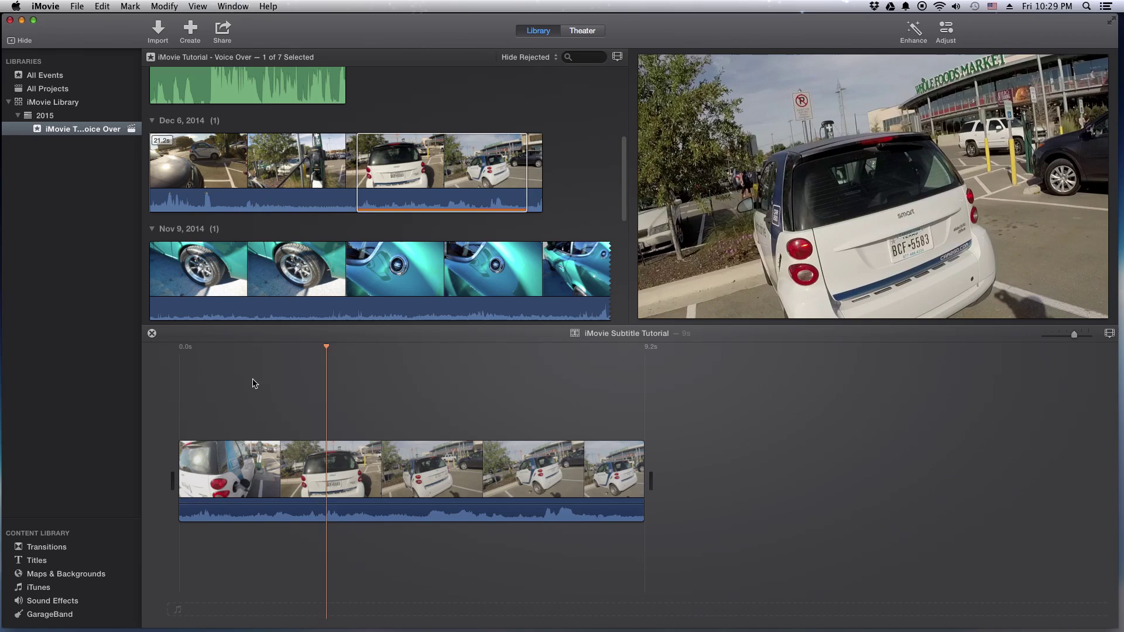
pyautogui.click(253, 383)
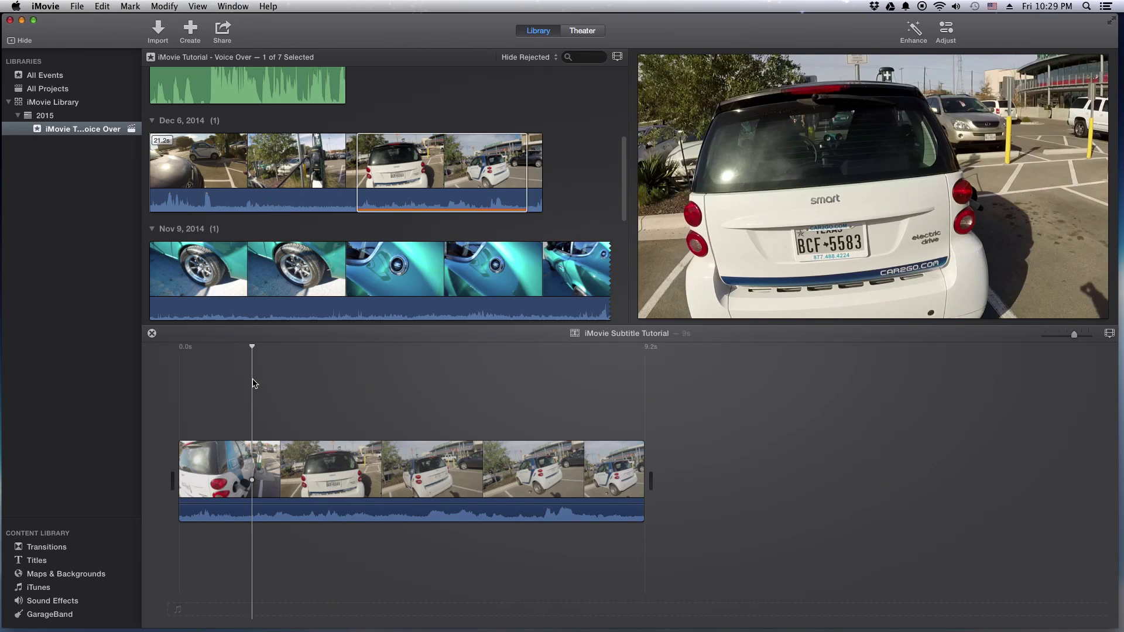
pyautogui.press('space')
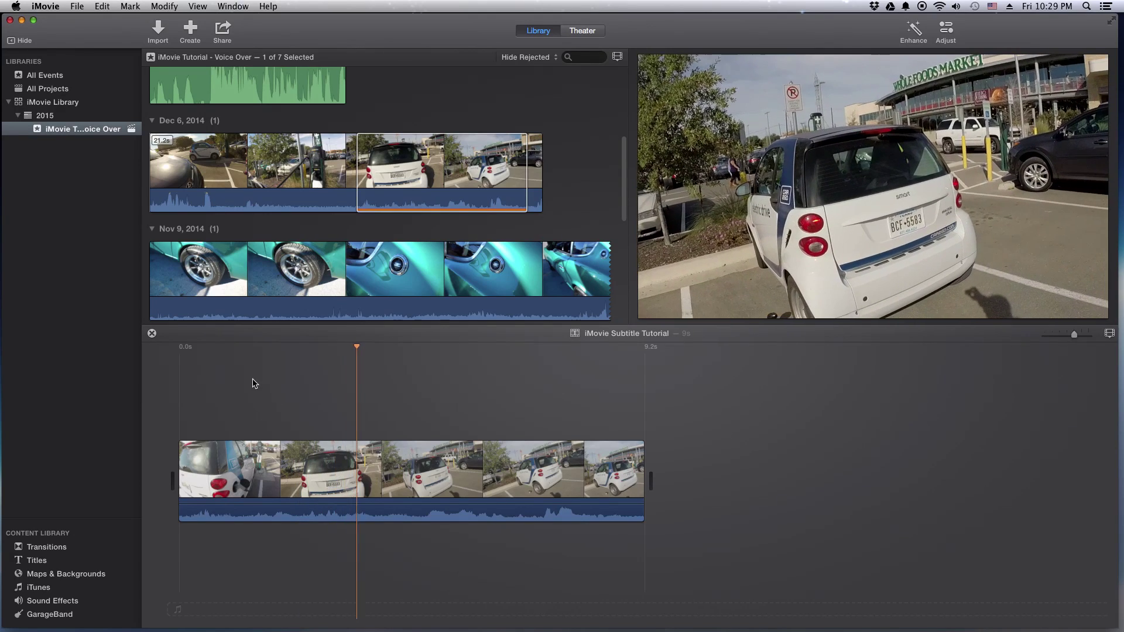
pyautogui.press('space')
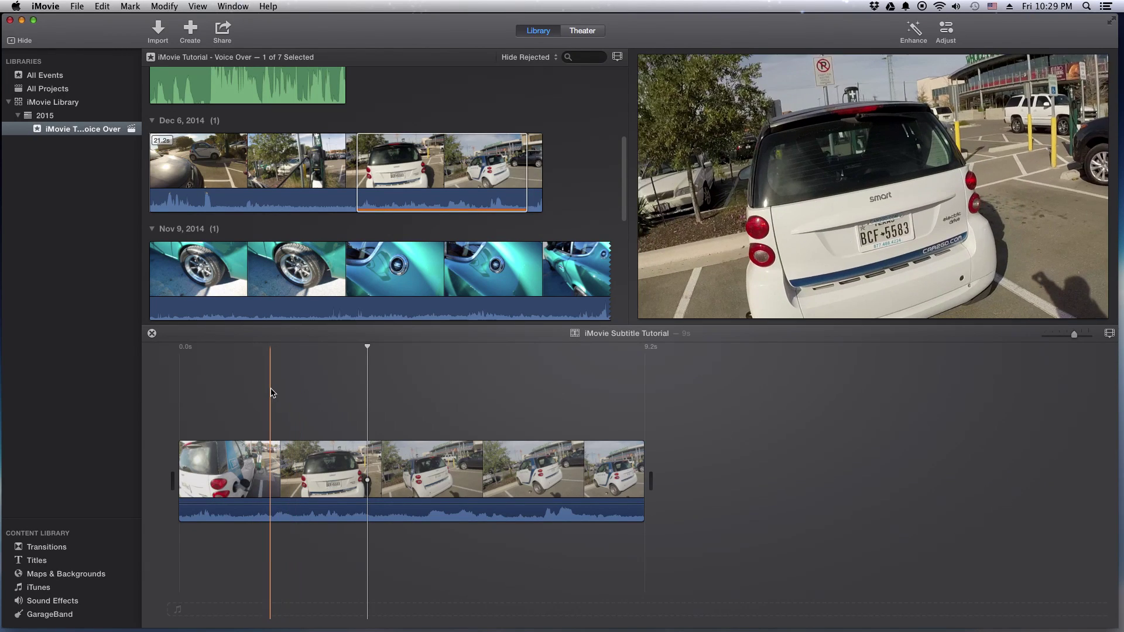
pyautogui.click(275, 391)
pyautogui.click(275, 394)
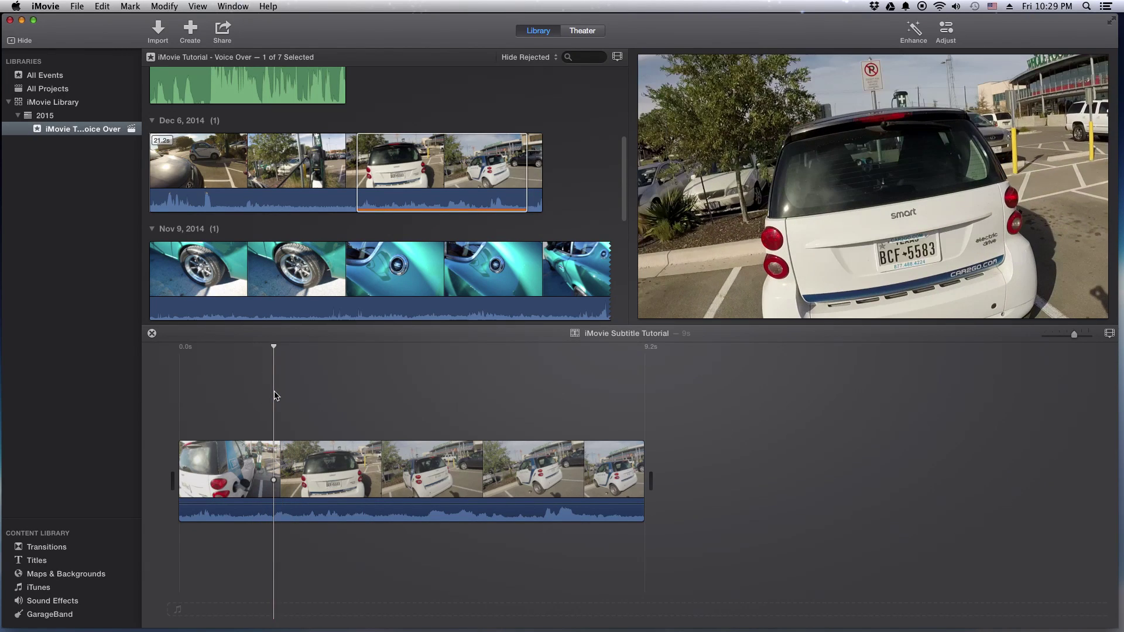
pyautogui.press('space')
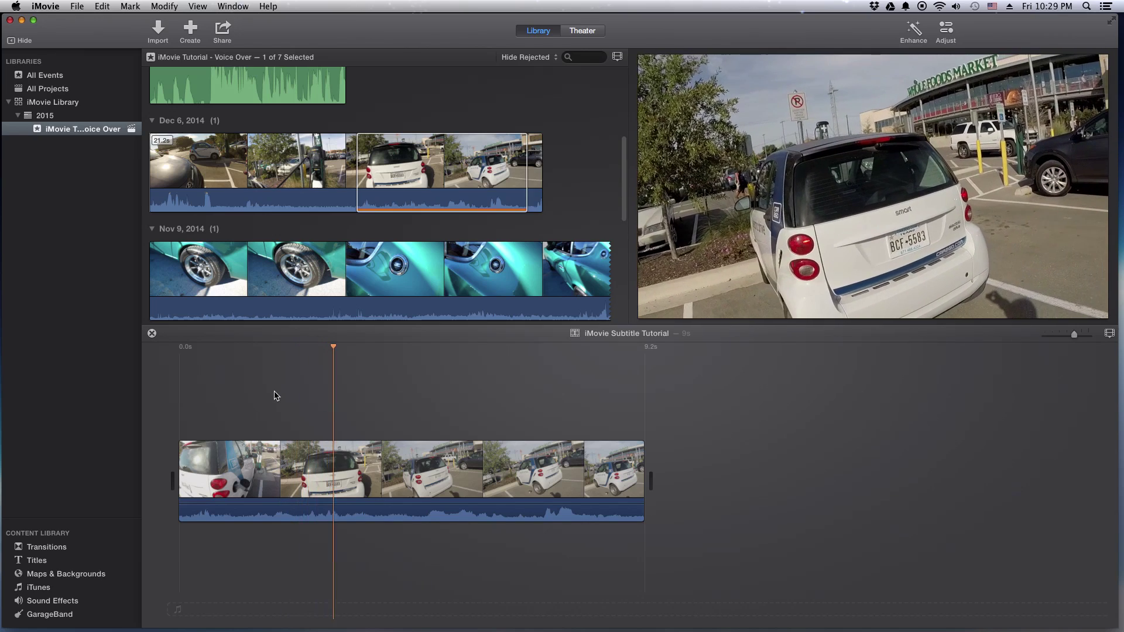
pyautogui.click(274, 392)
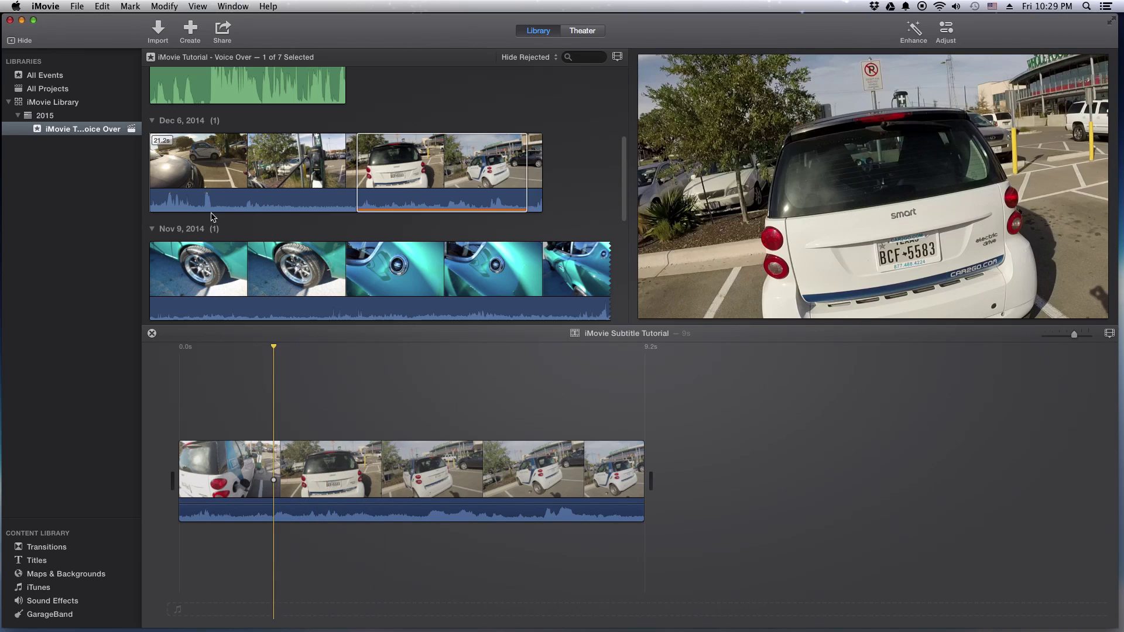
# Step: Pick the Torn Edge - Black style from Titles and drag it toward the timeline
pyautogui.click(46, 562)
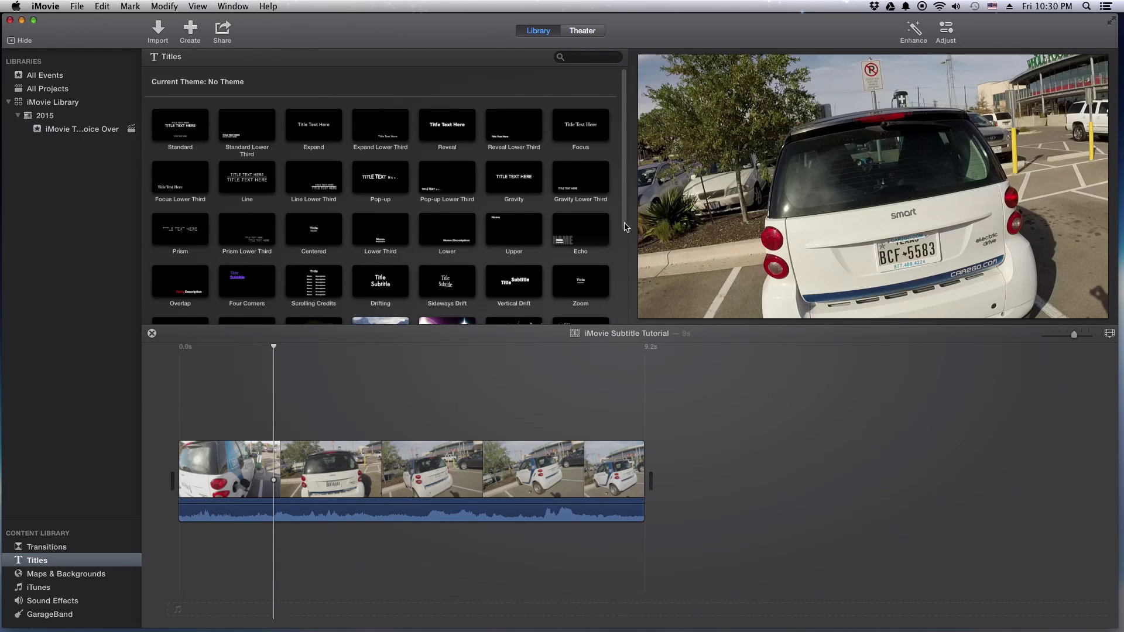
pyautogui.moveTo(625, 230); pyautogui.dragTo(626, 319)
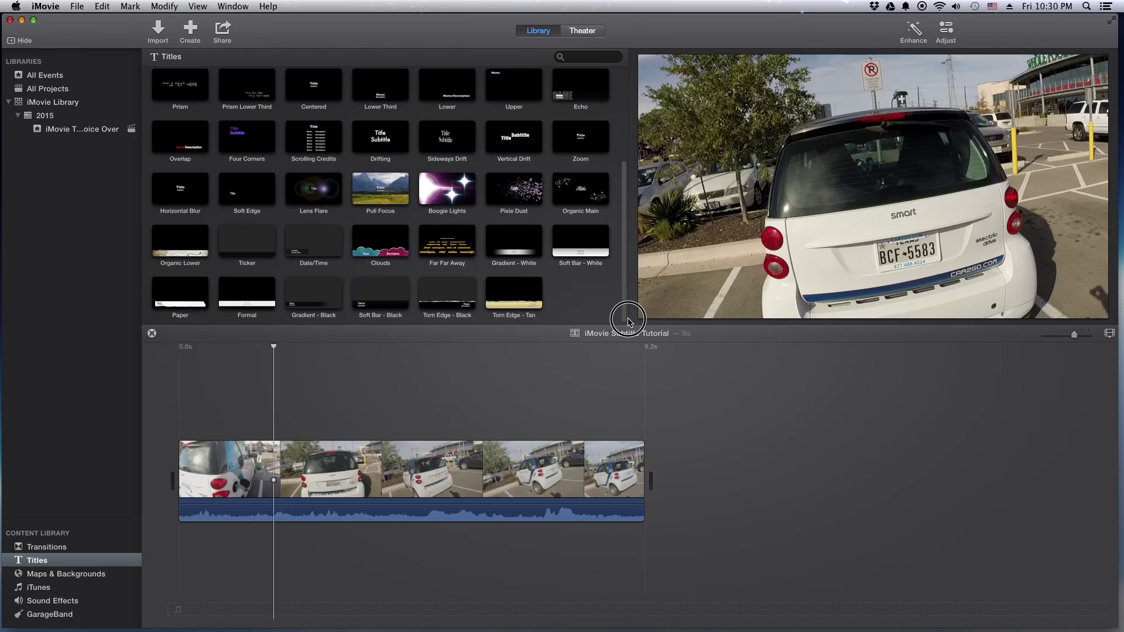
pyautogui.click(440, 291)
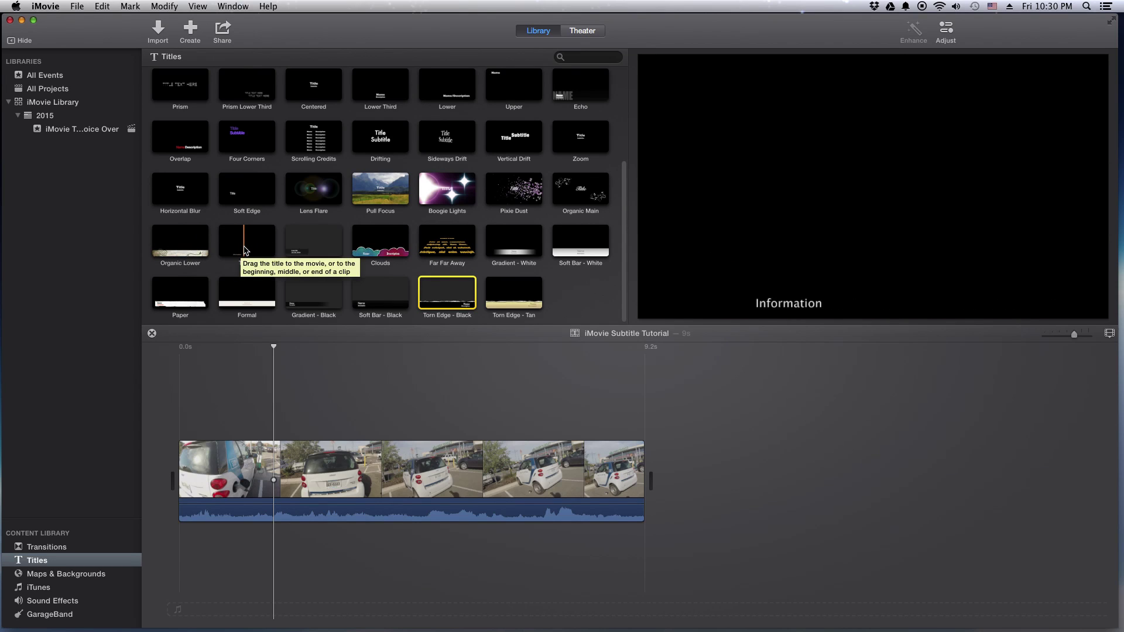
pyautogui.moveTo(460, 302); pyautogui.dragTo(279, 417)
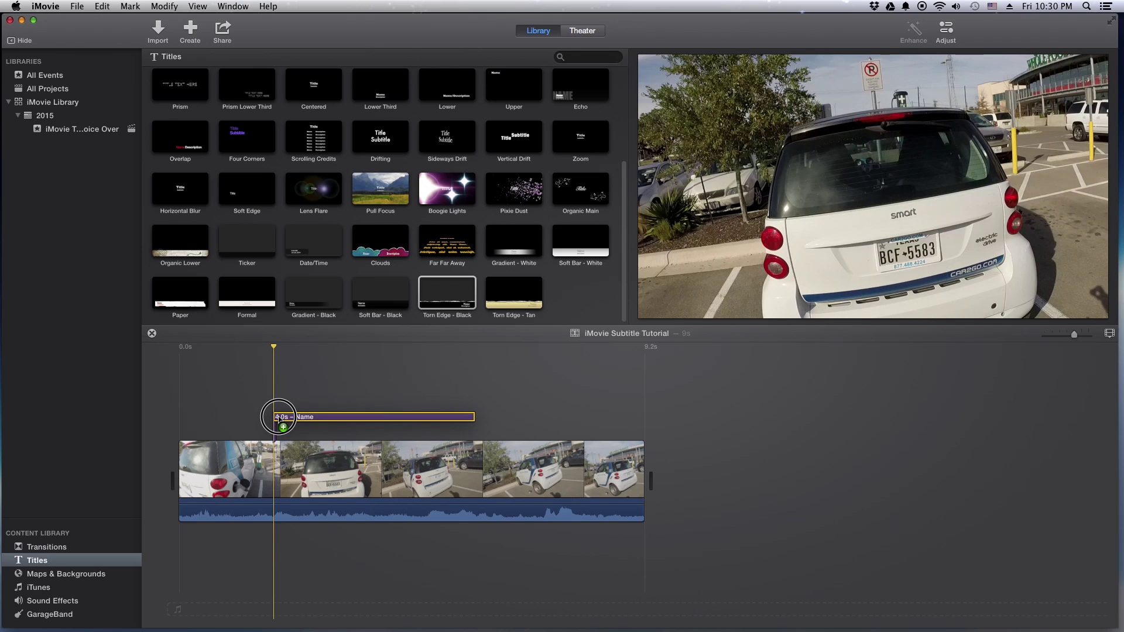
# Step: Drop the title over the clip's first seconds and delete its Description line
pyautogui.moveTo(278, 417); pyautogui.dragTo(279, 419)
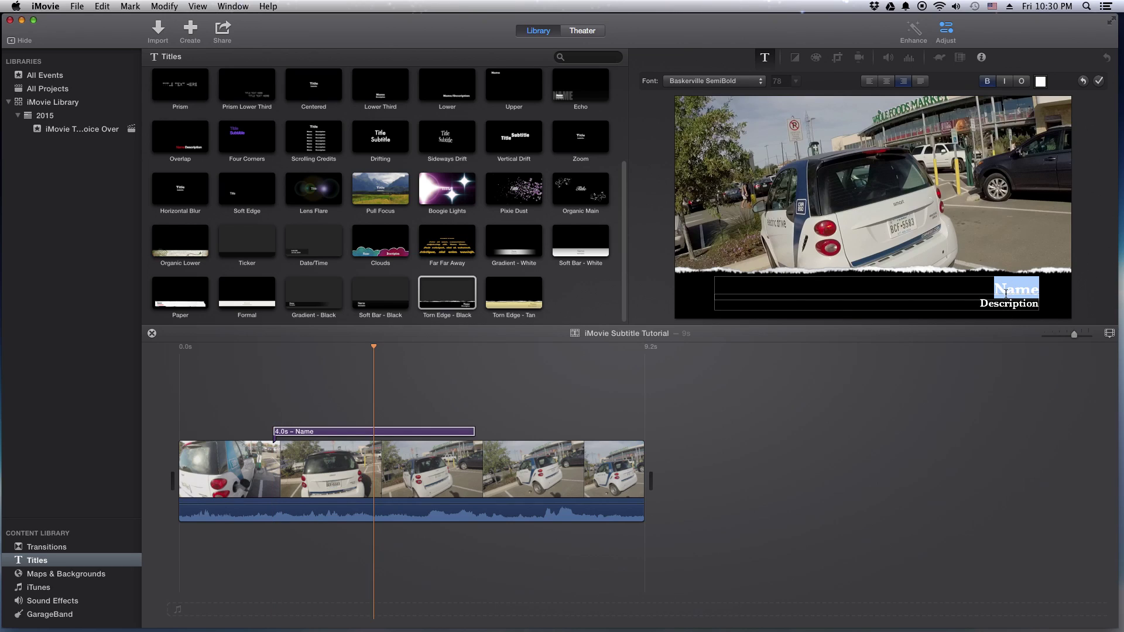
pyautogui.moveTo(978, 304); pyautogui.dragTo(1064, 309)
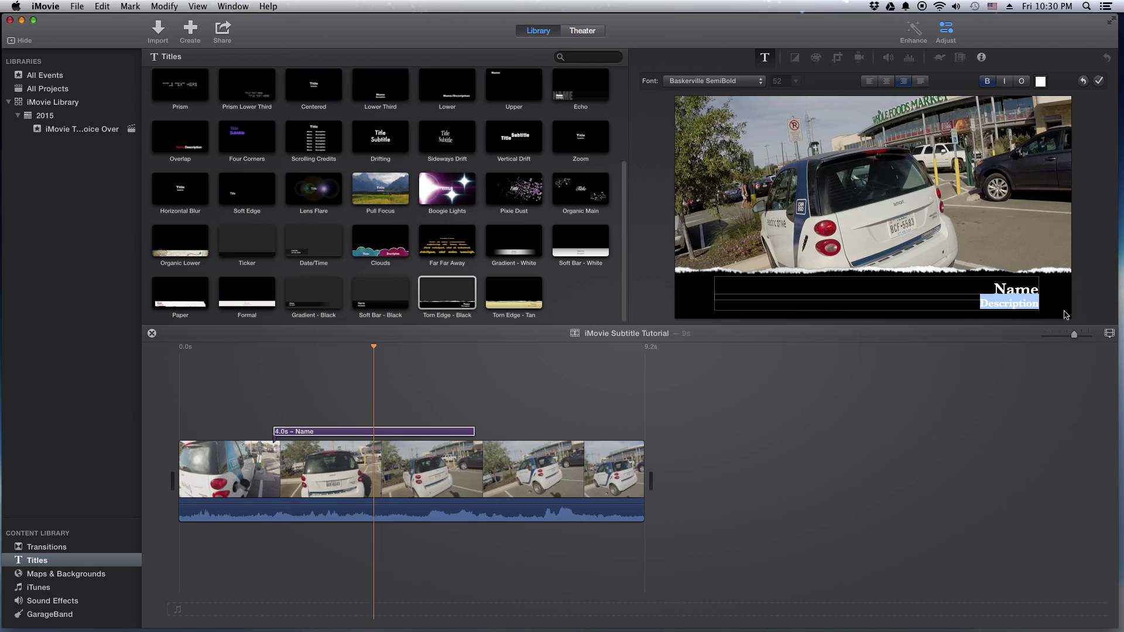
pyautogui.press('BackSpace')
# Step: Replace the Name placeholder with '...But you cant drive these to your house?'
pyautogui.moveTo(987, 289); pyautogui.dragTo(1082, 290)
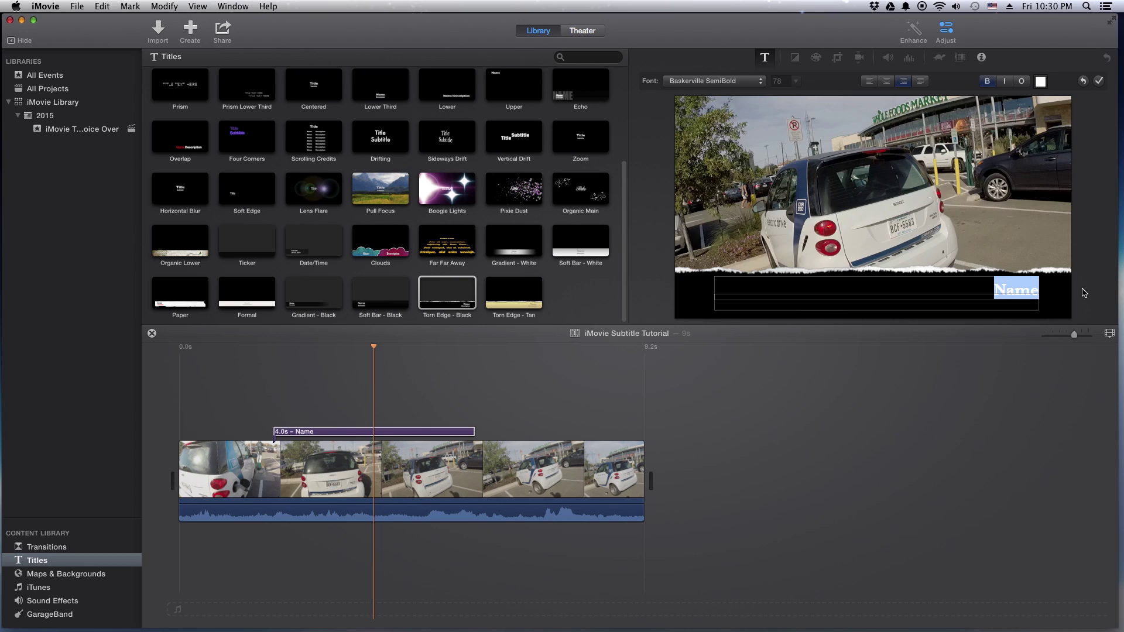
pyautogui.press('BackSpace')
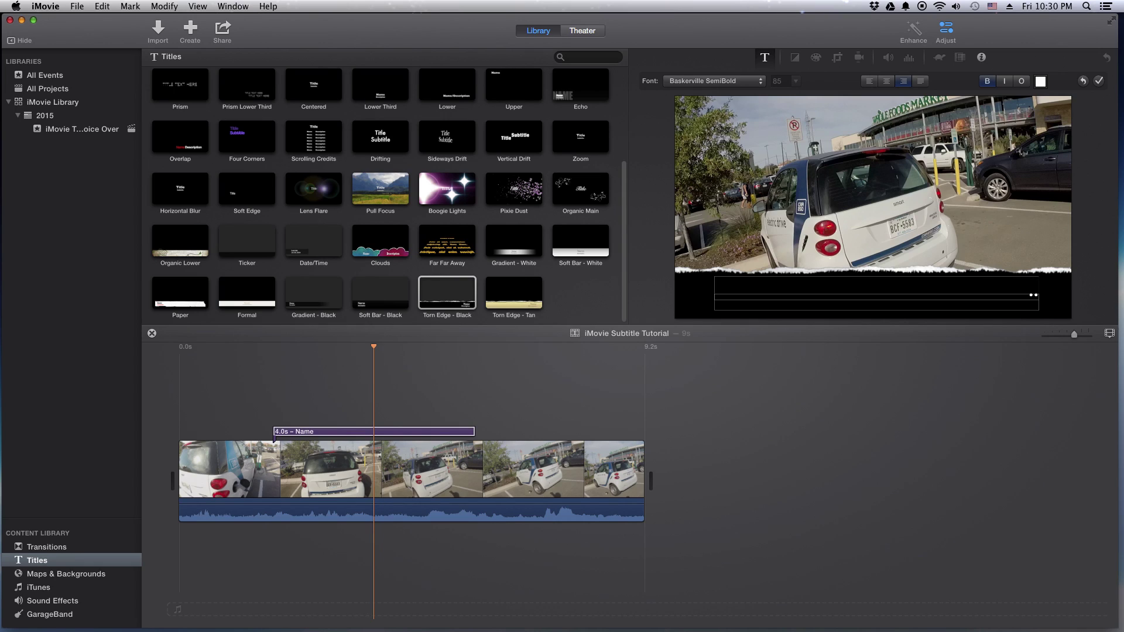
pyautogui.write('...But you cant')
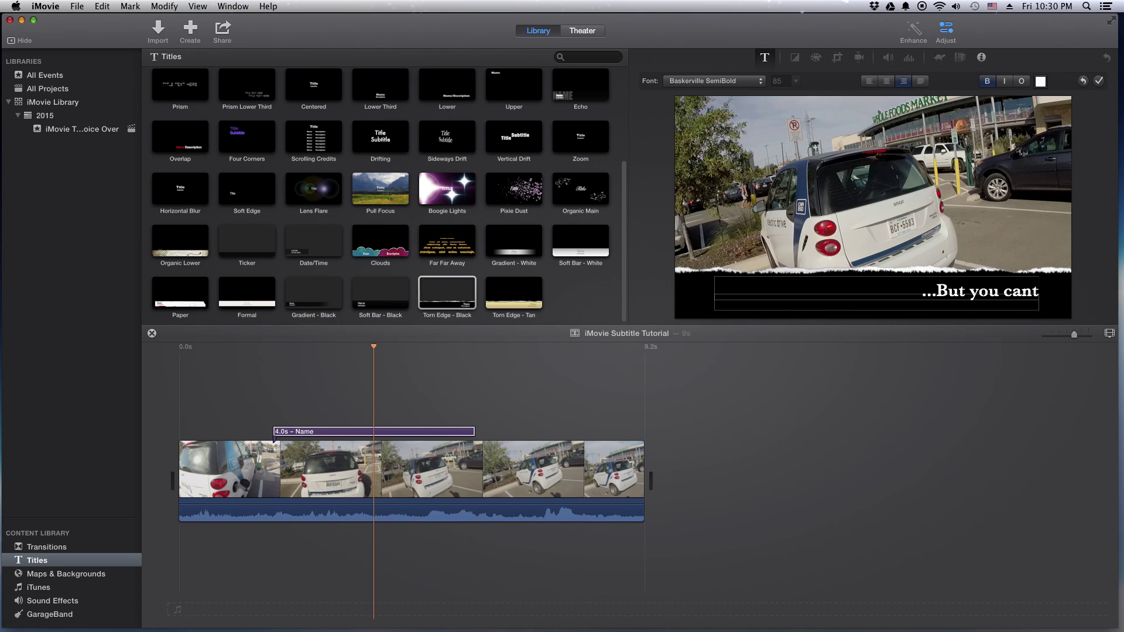
pyautogui.write(' drive t')
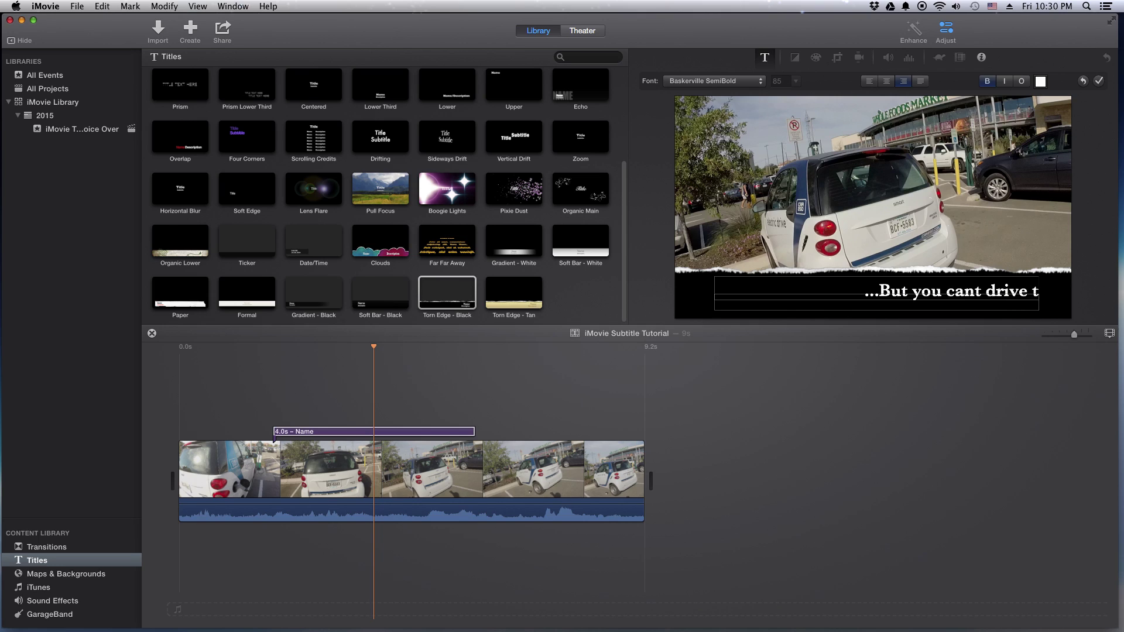
pyautogui.write('hese to your')
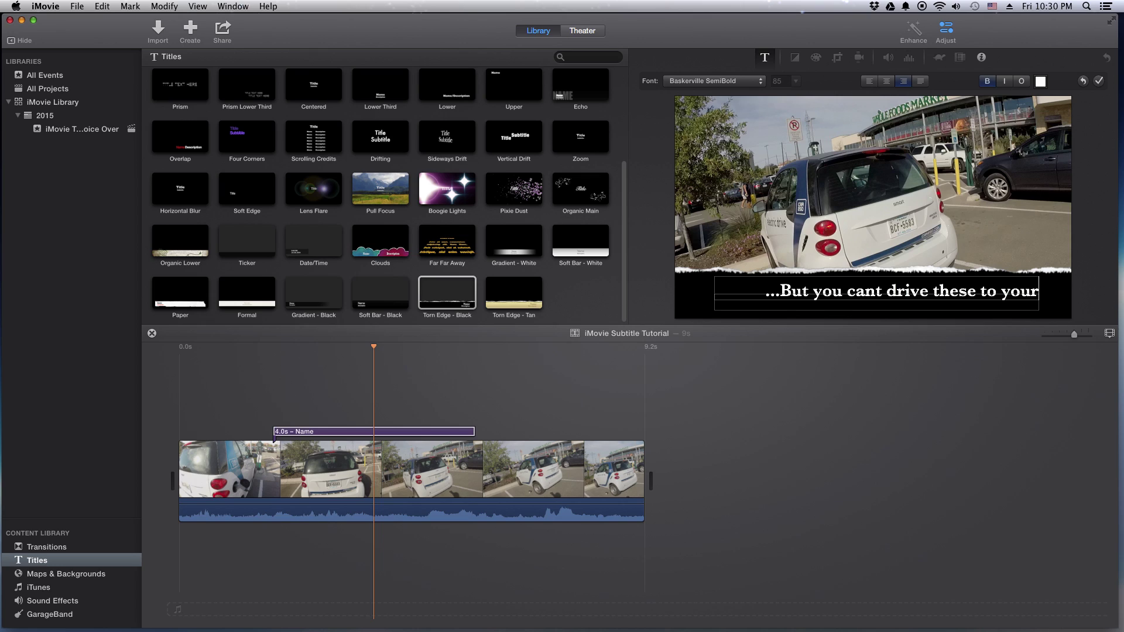
pyautogui.write(' h')
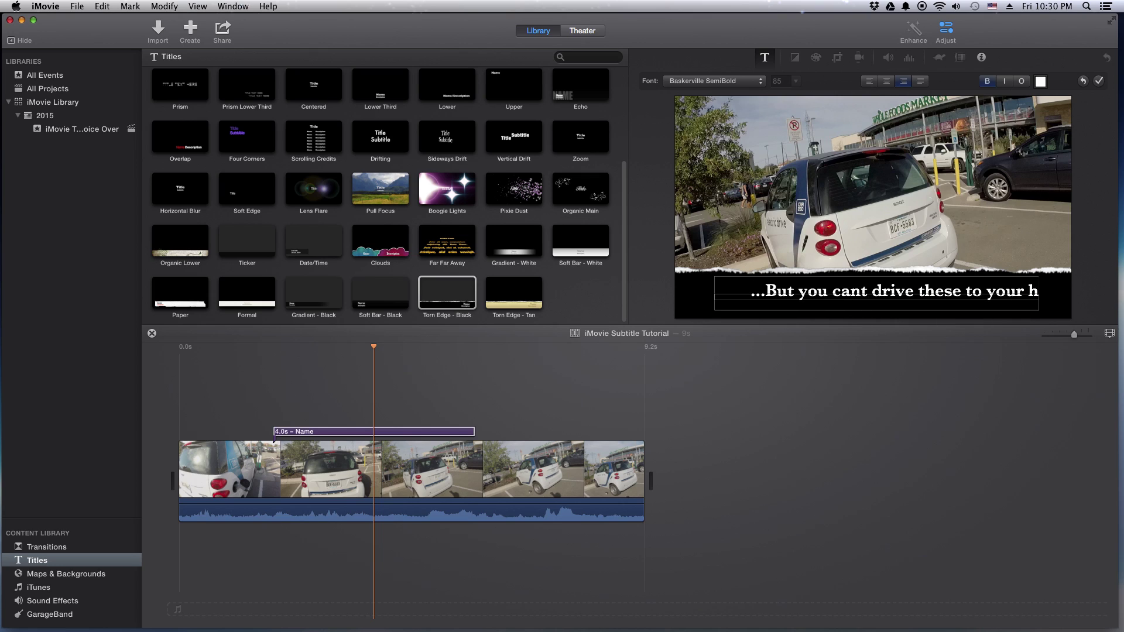
pyautogui.write('ouse')
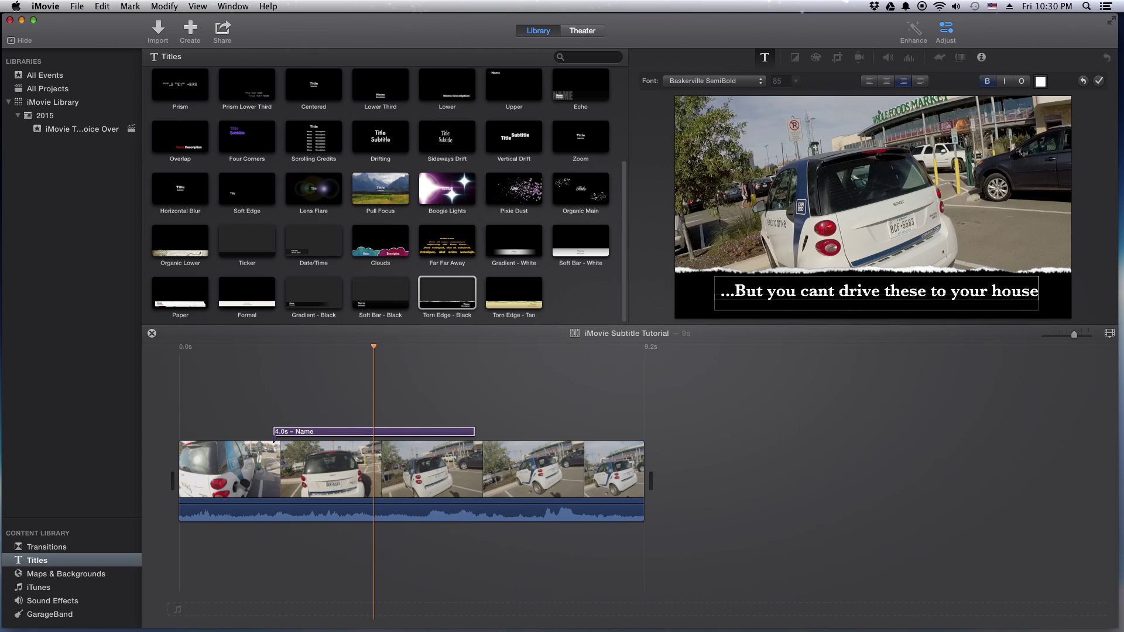
pyautogui.write('?')
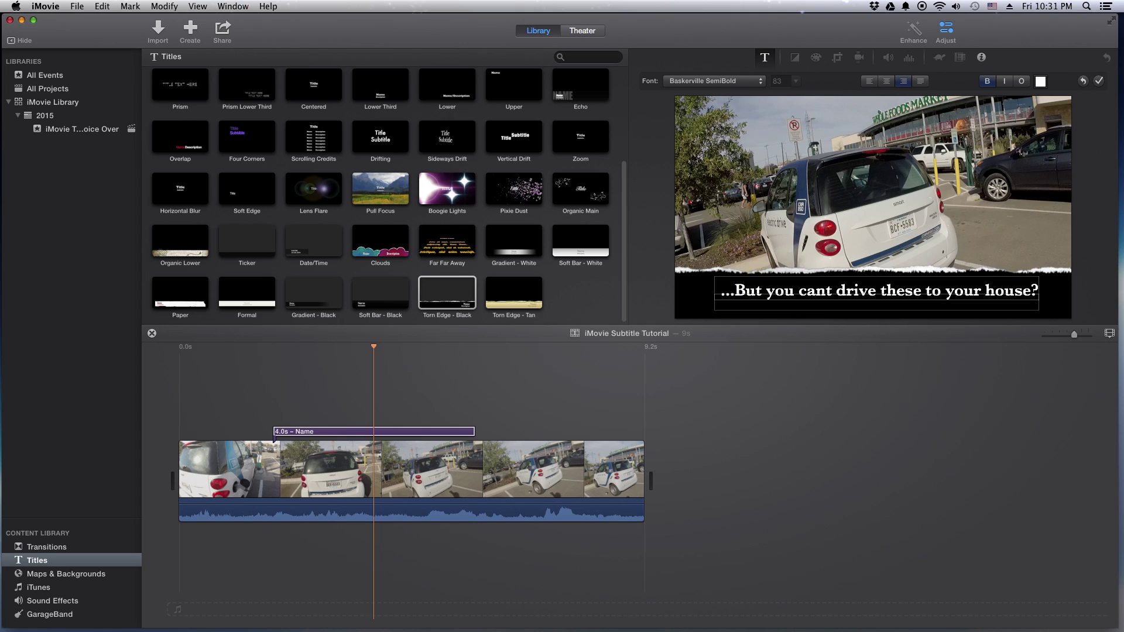
# Step: Play back the clip from the subtitle's start to review the new text
pyautogui.click(275, 406)
pyautogui.press('space')
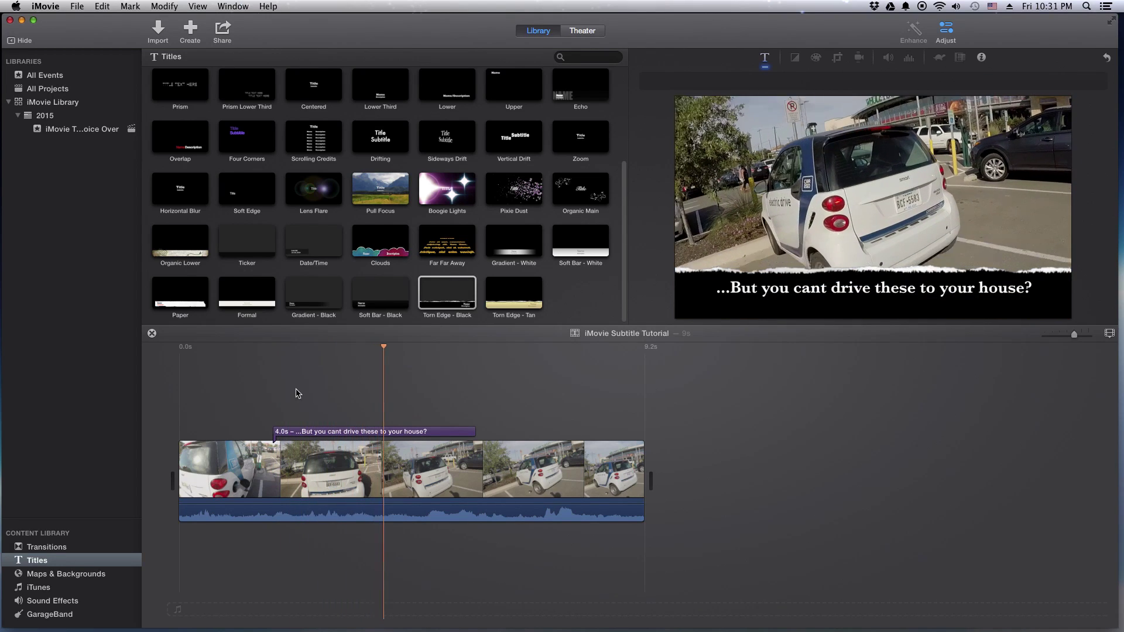
pyautogui.click(274, 426)
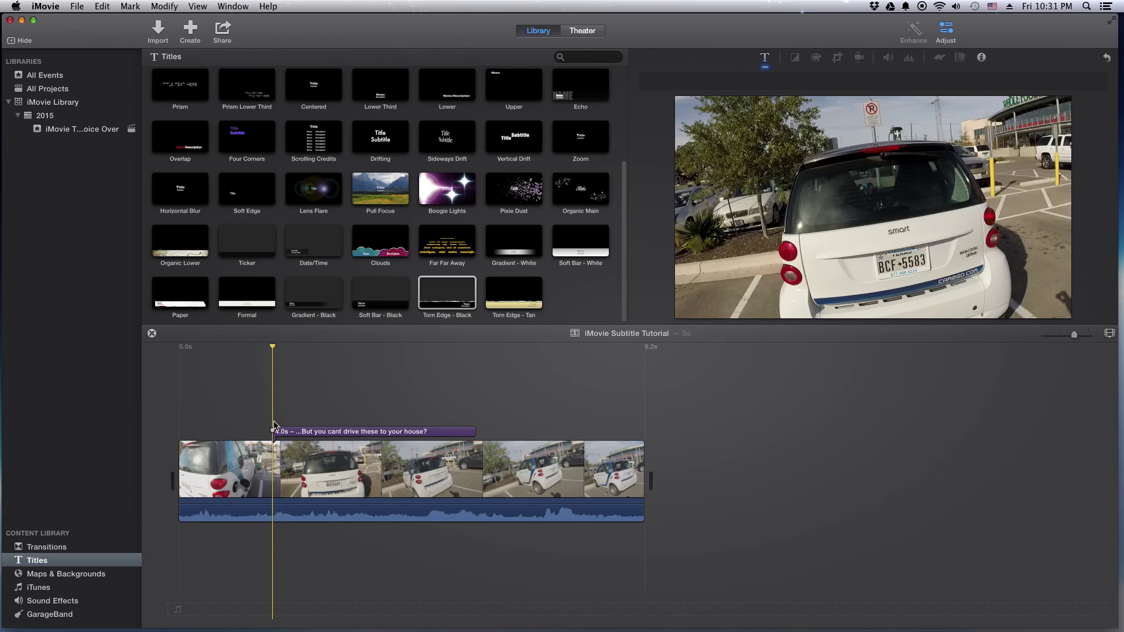
pyautogui.press('space')
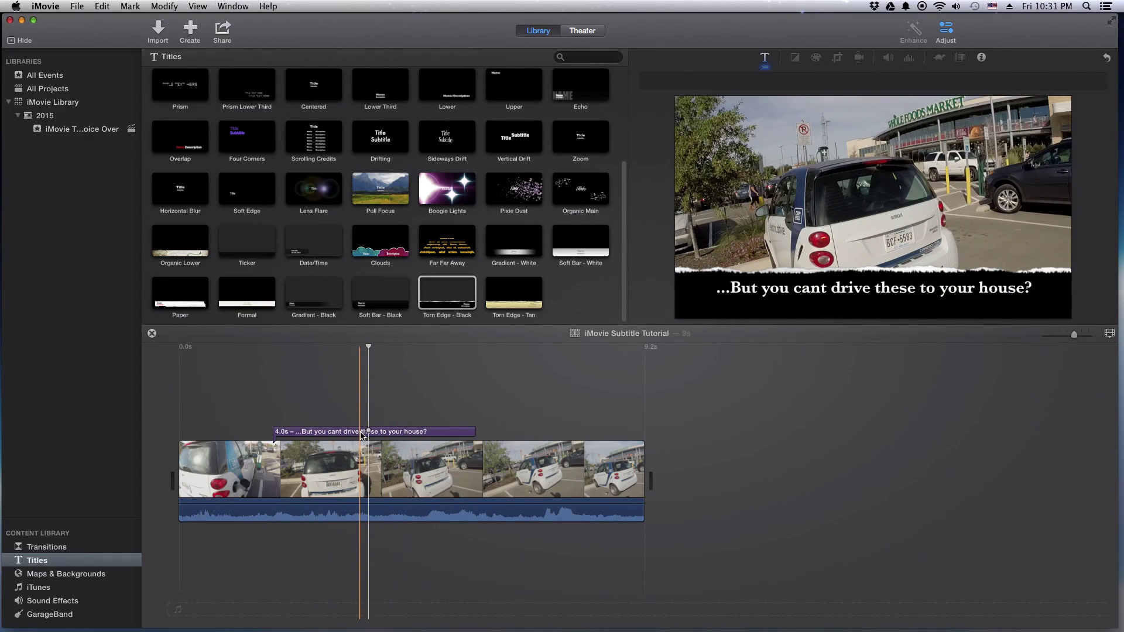
pyautogui.press('space')
# Step: Reopen the subtitle text and select the whole line to work on its font
pyautogui.doubleClick(1019, 291)
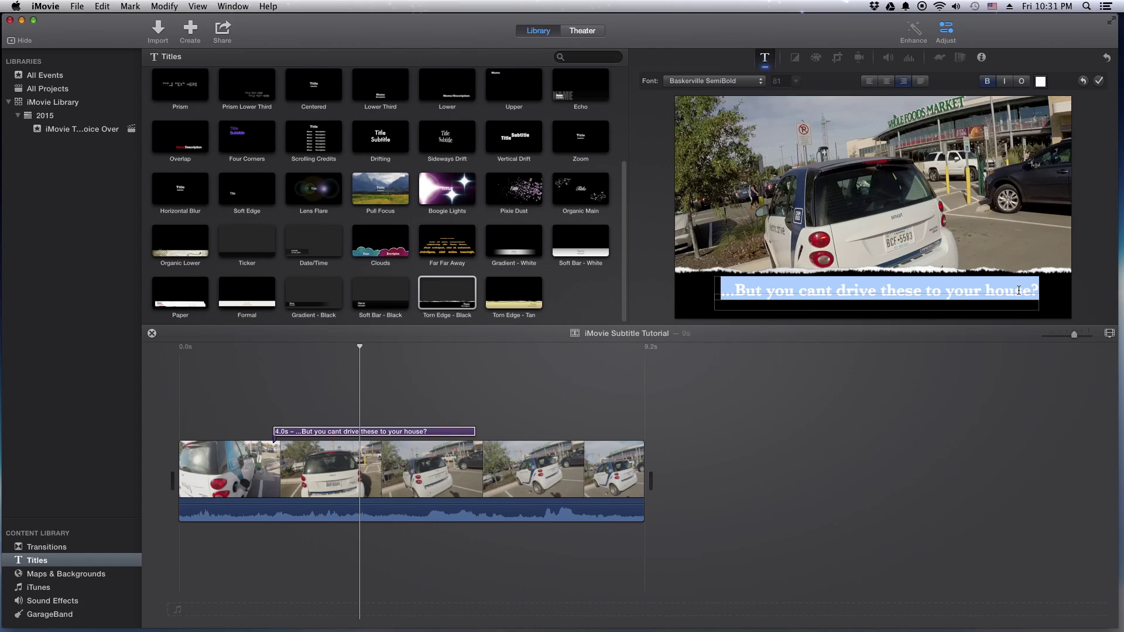
pyautogui.click(909, 315)
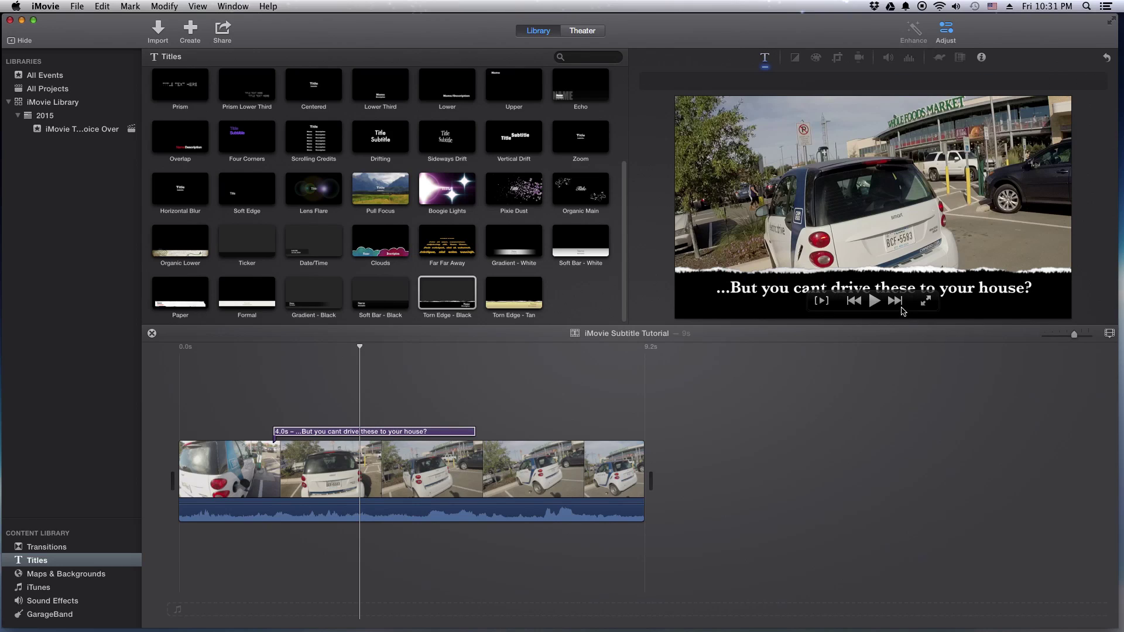
pyautogui.doubleClick(1007, 288)
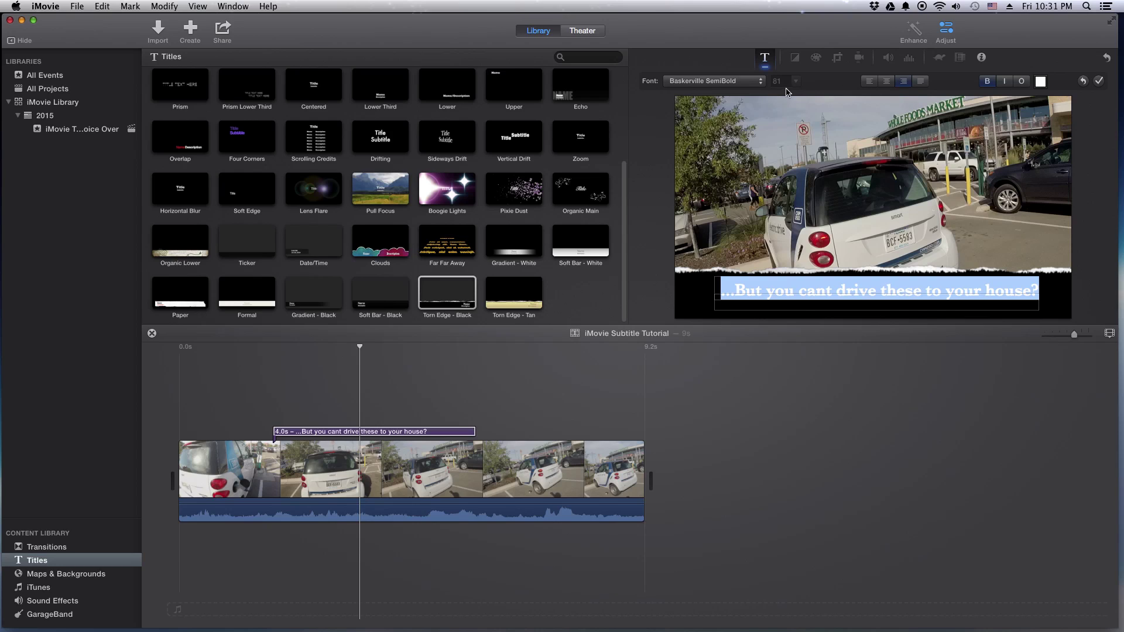
pyautogui.doubleClick(842, 292)
pyautogui.click(794, 83)
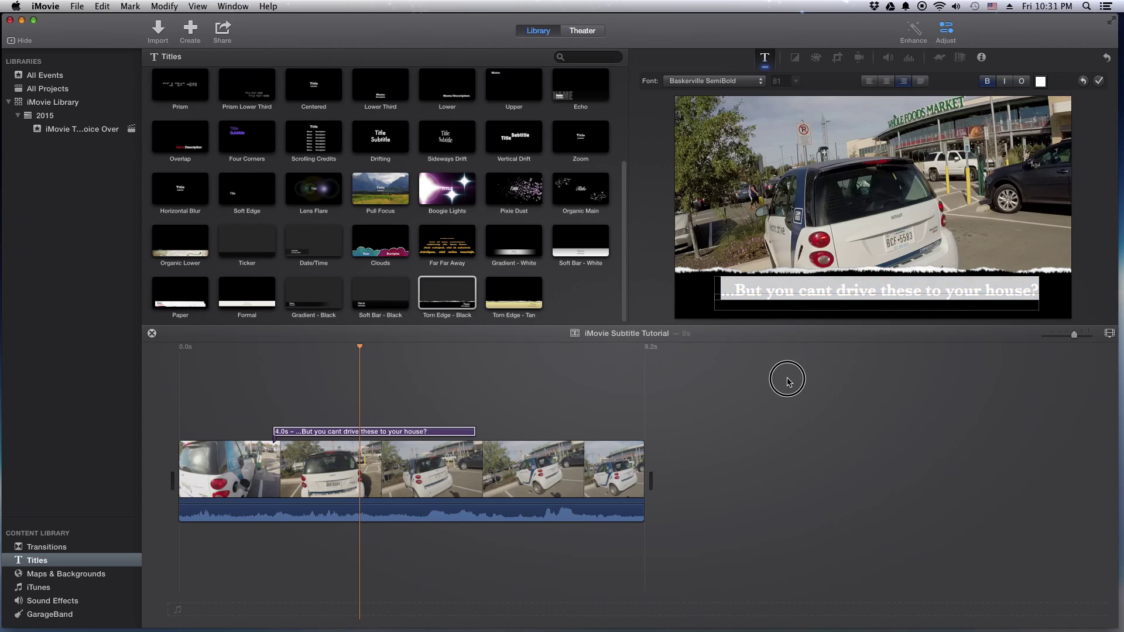
pyautogui.click(710, 370)
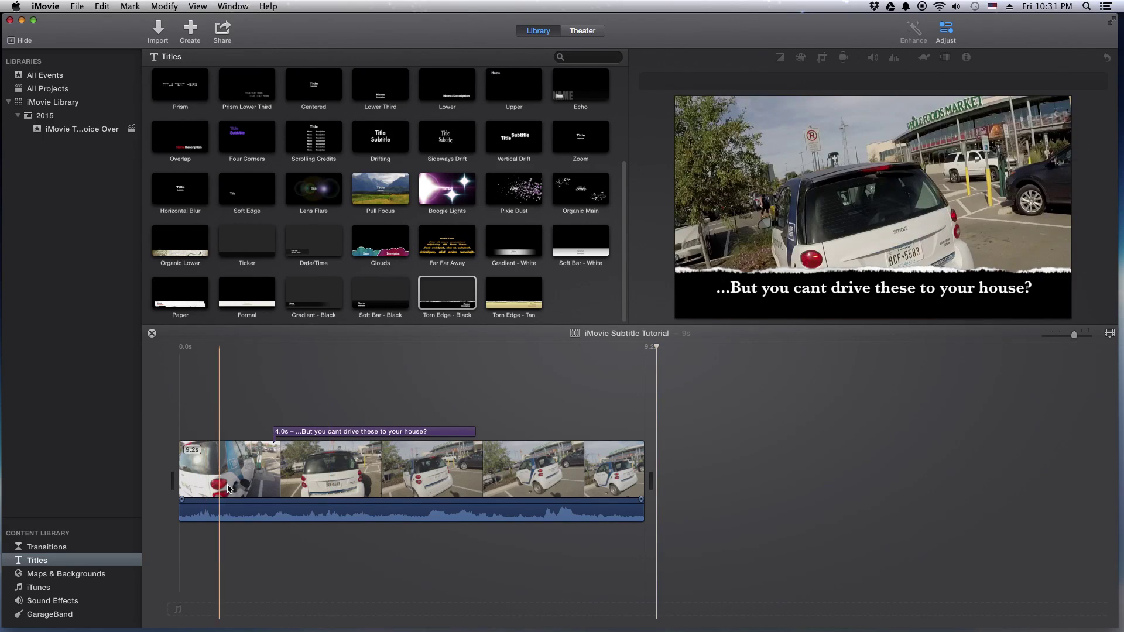
# Step: Change the subtitle's font from Baskerville SemiBold to Helvetica Neue
pyautogui.click(337, 433)
pyautogui.moveTo(815, 312)
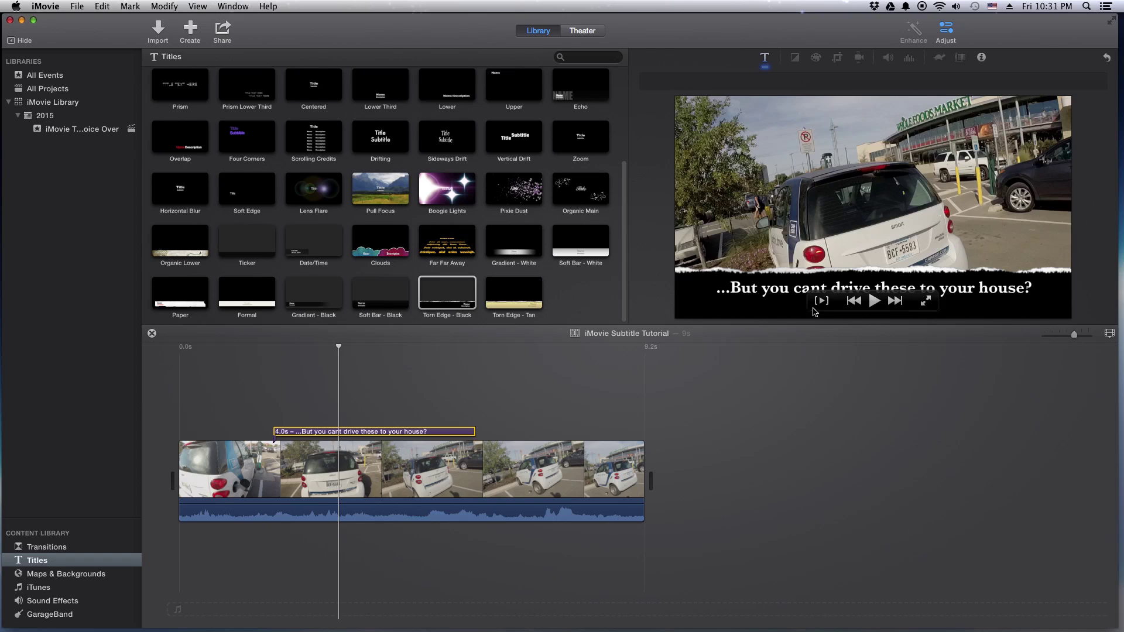
pyautogui.doubleClick(797, 291)
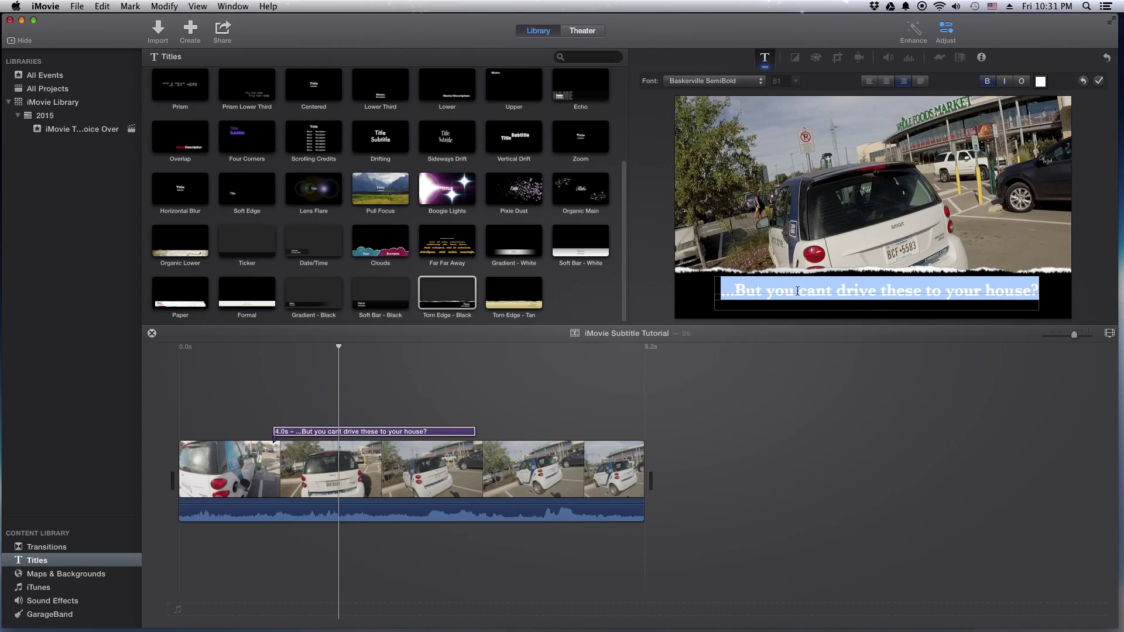
pyautogui.click(761, 80)
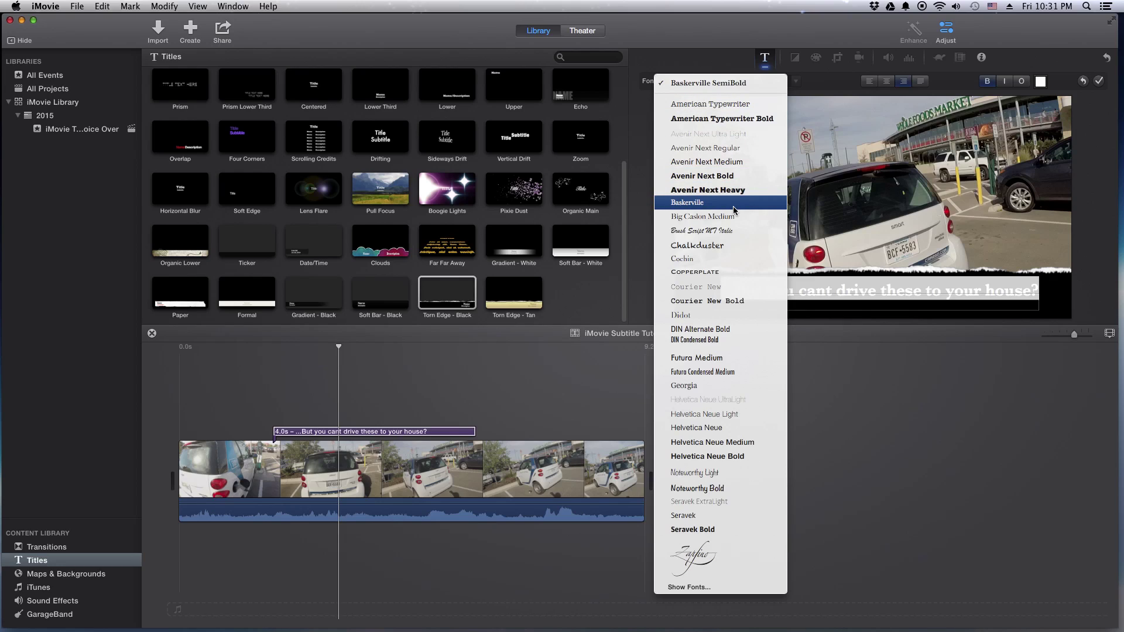
pyautogui.click(697, 432)
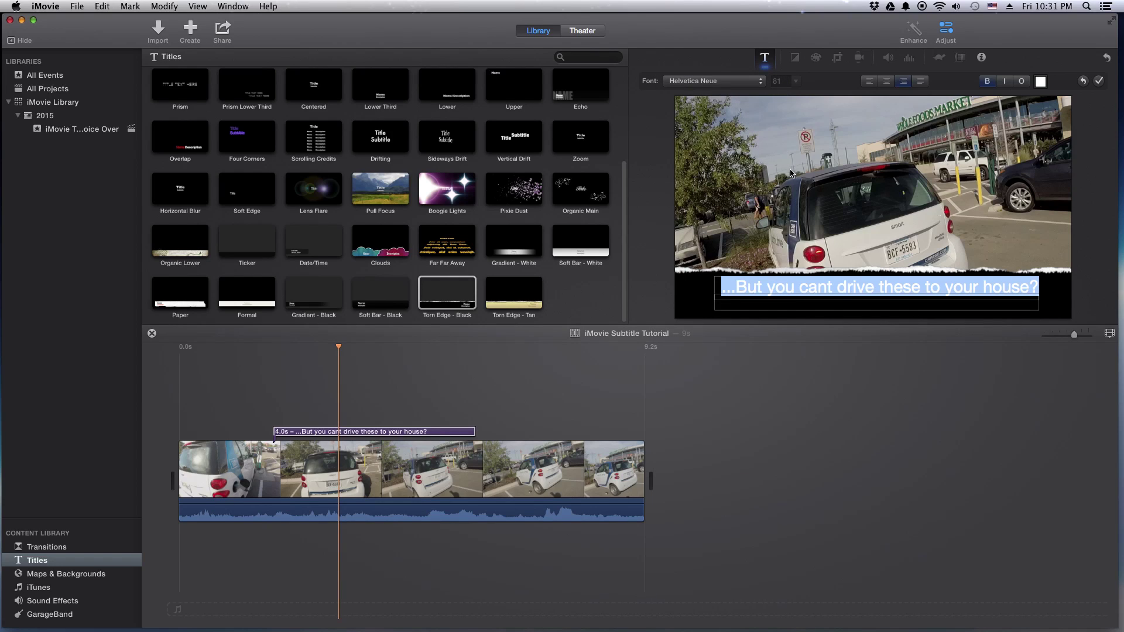
pyautogui.click(842, 354)
# Step: Reselect the subtitle clip and reopen its text for further editing
pyautogui.click(441, 431)
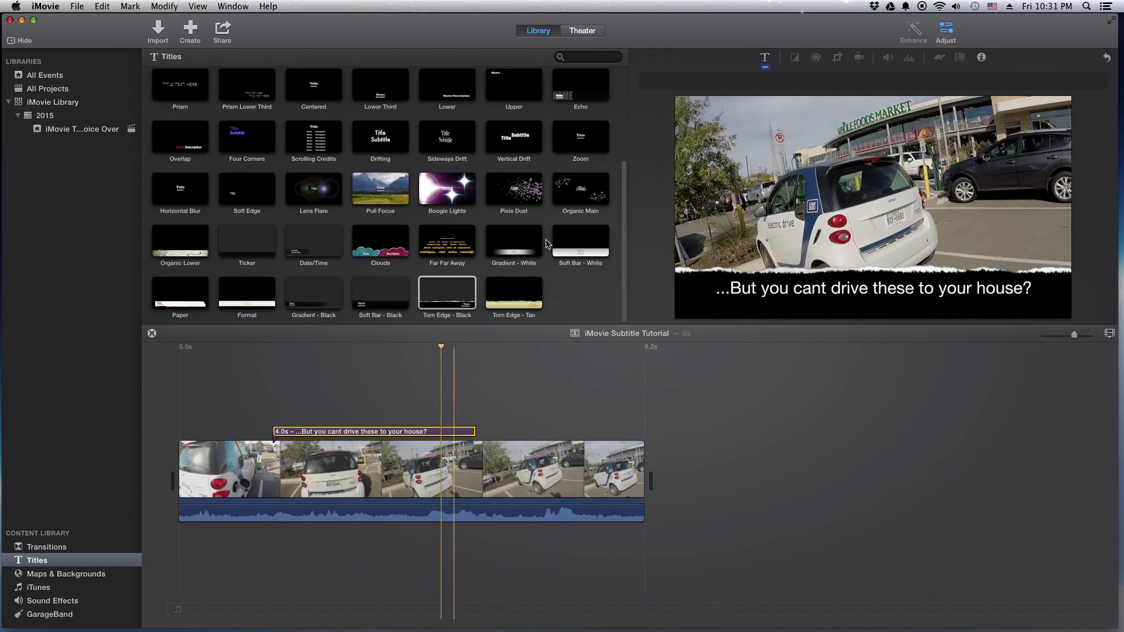
pyautogui.click(764, 61)
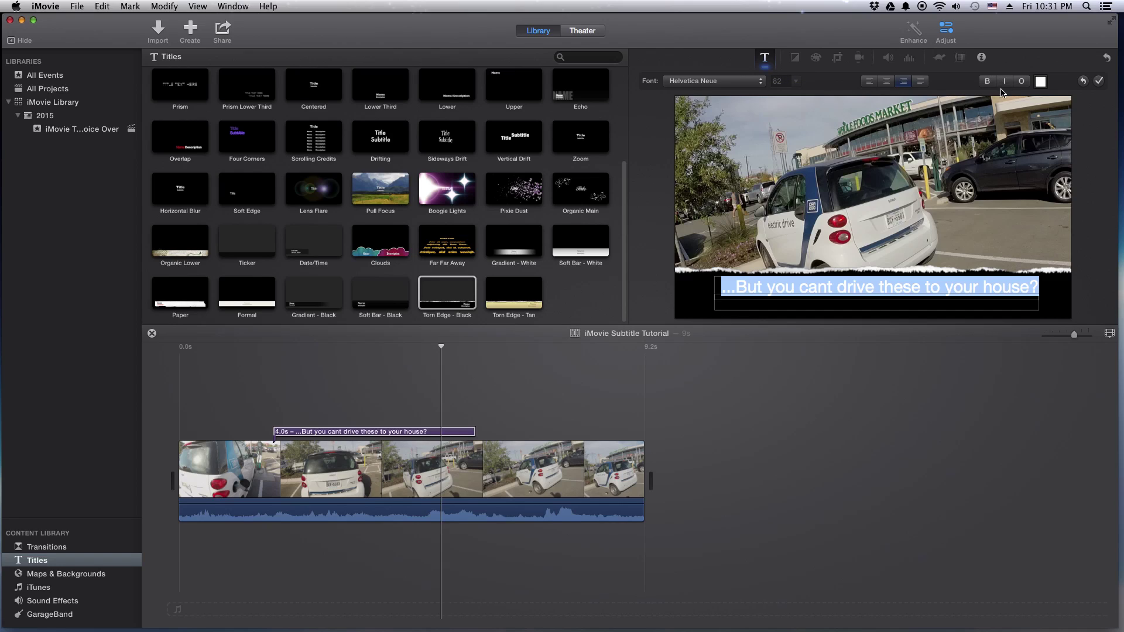
pyautogui.click(997, 275)
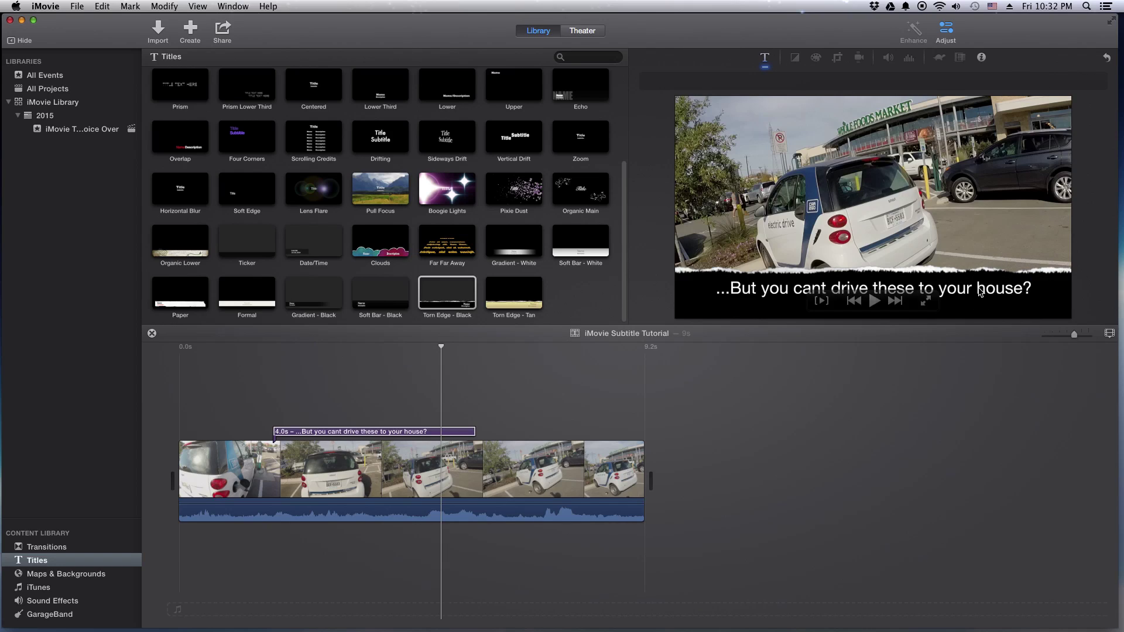
pyautogui.click(429, 432)
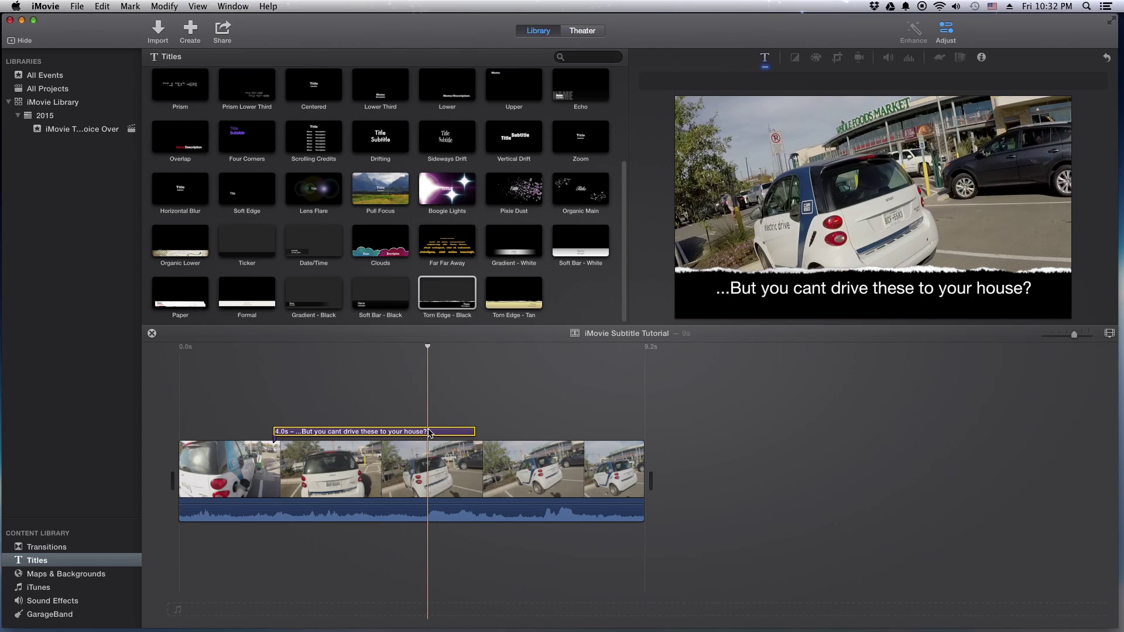
pyautogui.rightClick(429, 434)
pyautogui.click(412, 436)
pyautogui.doubleClick(412, 436)
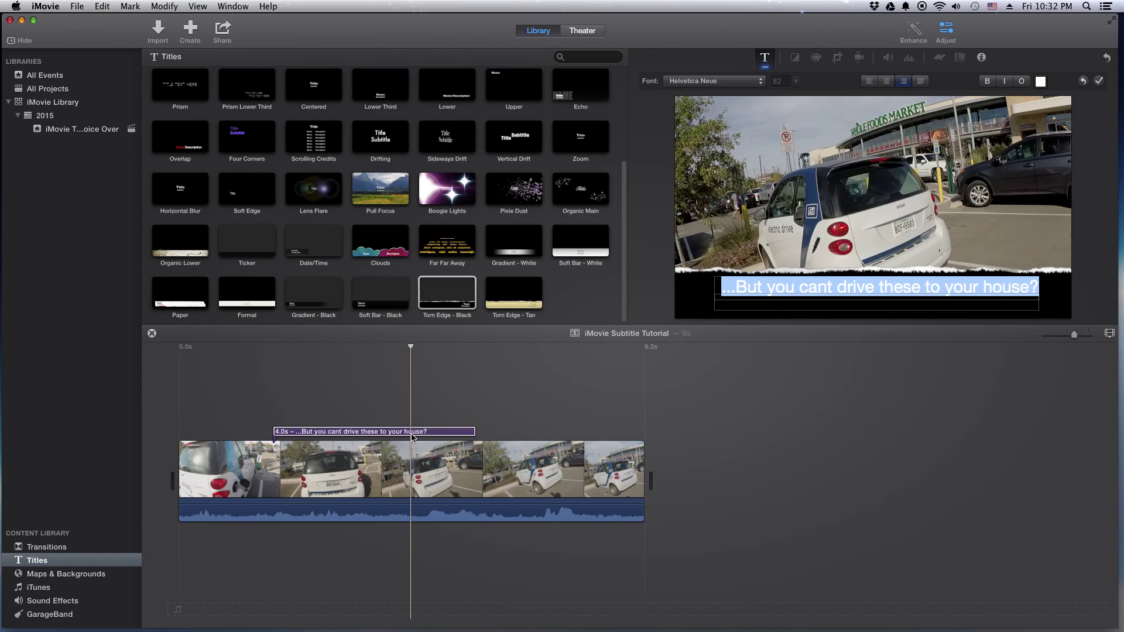
# Step: Replace the closing '?' with ', can you?' at the end of the subtitle
pyautogui.click(905, 309)
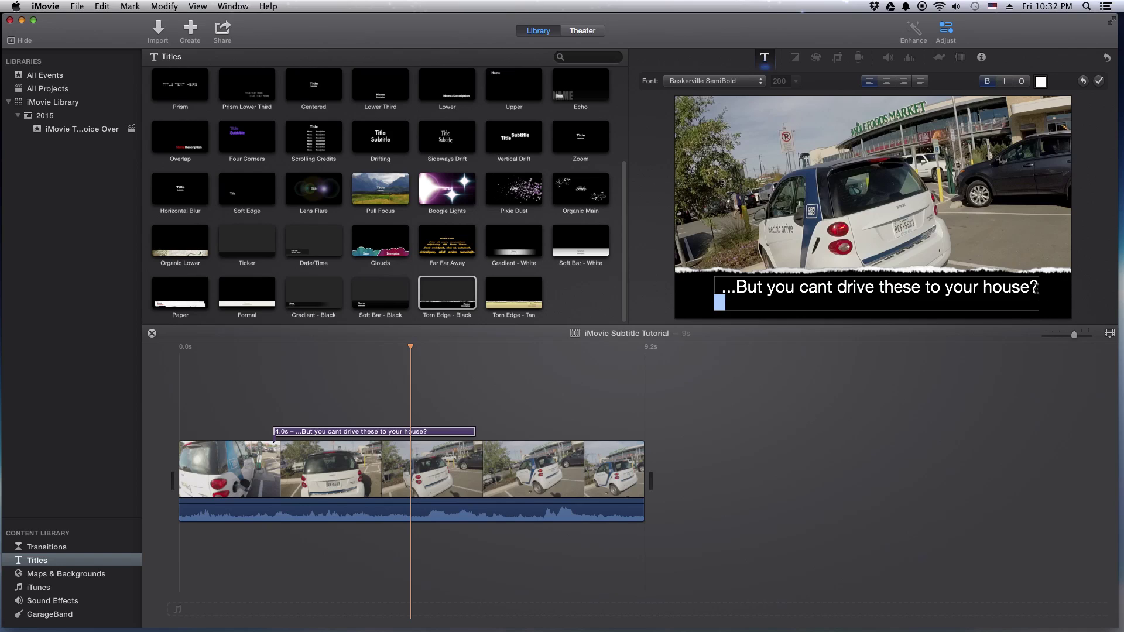
pyautogui.click(1030, 287)
pyautogui.moveTo(1030, 285); pyautogui.dragTo(1038, 283)
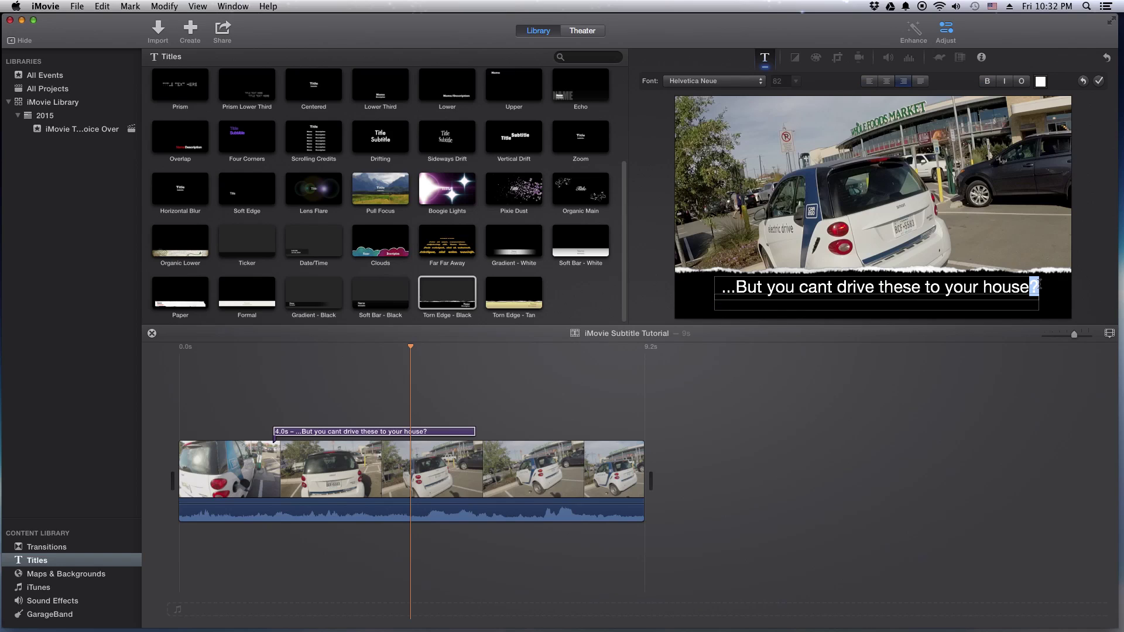
pyautogui.press('BackSpace')
pyautogui.write(',')
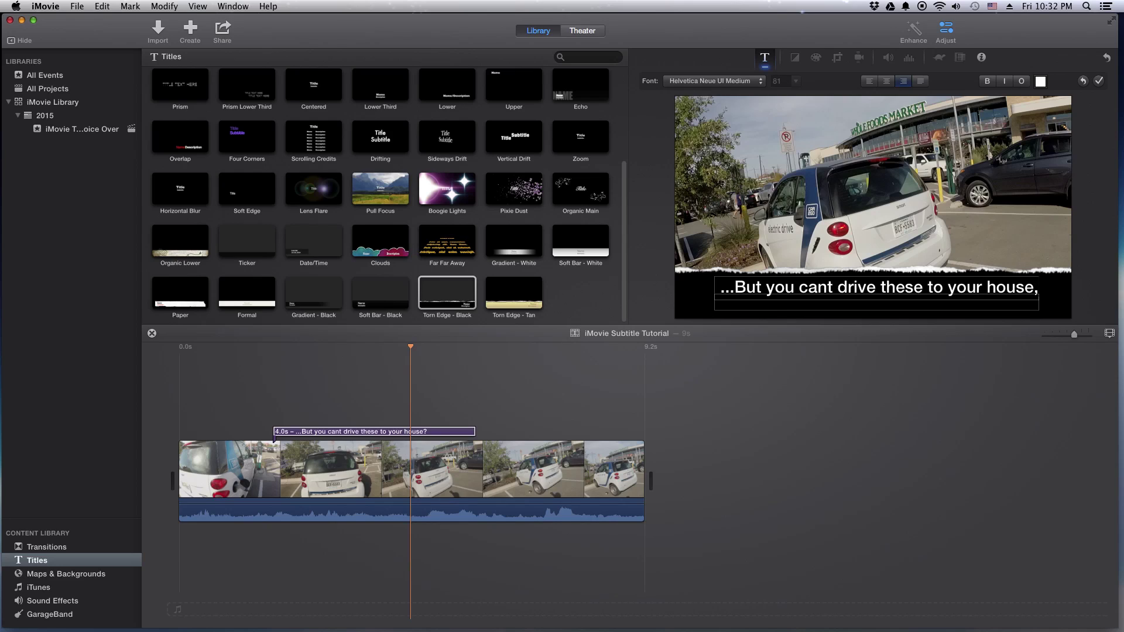
pyautogui.write('  can youi')
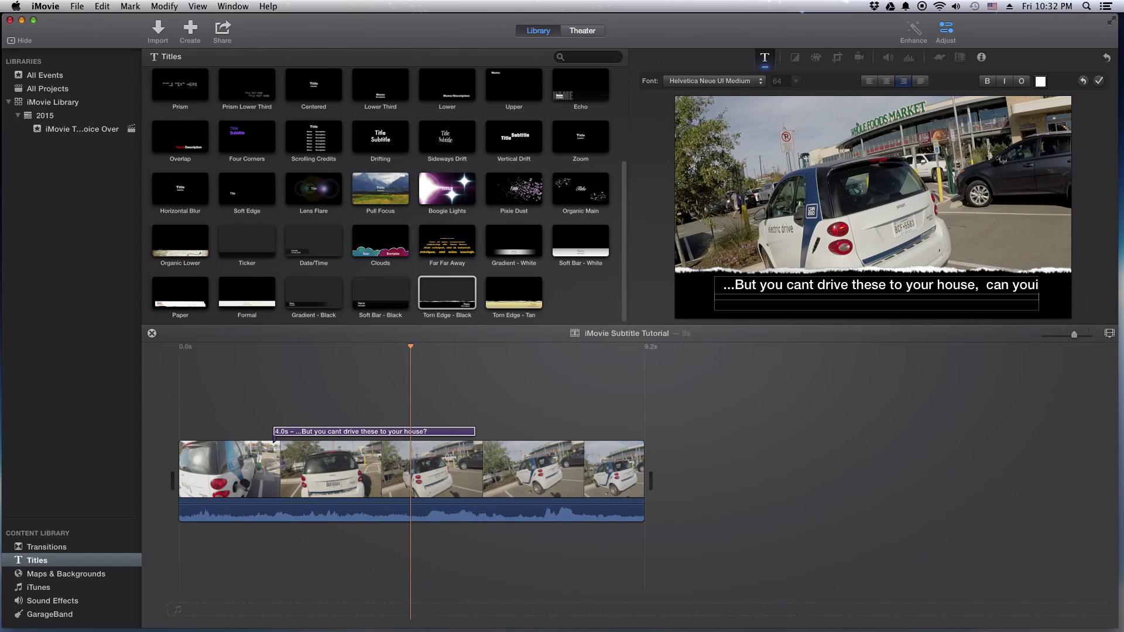
pyautogui.press('BackSpace')
pyautogui.write('?')
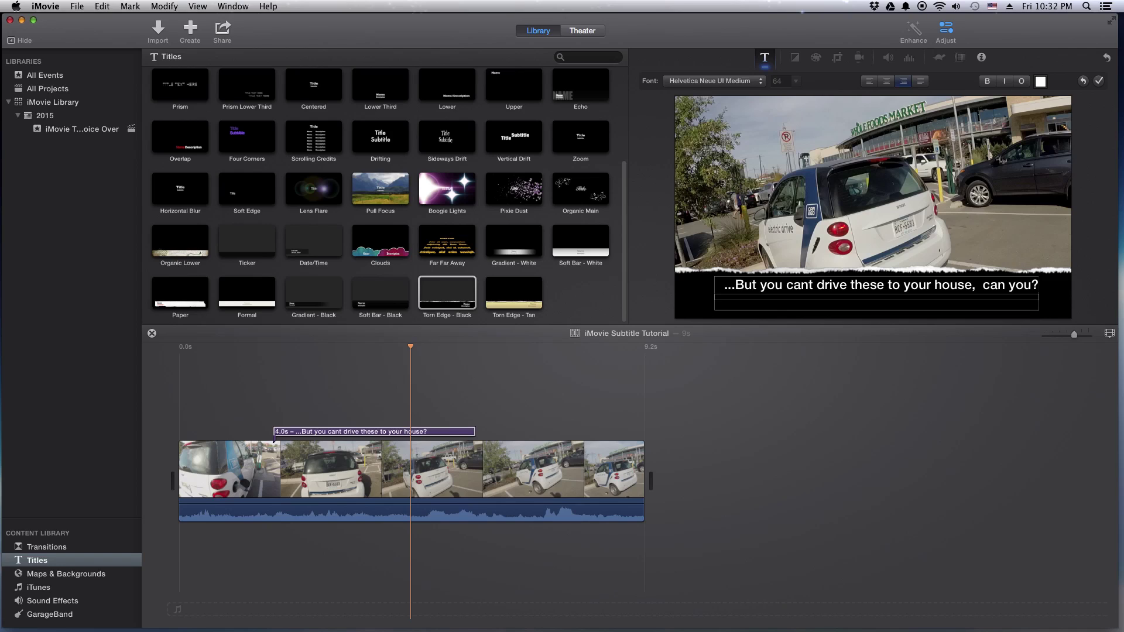
# Step: Change the capital B of 'But' to a lowercase 'b'
pyautogui.click(748, 285)
pyautogui.tripleClick(744, 285)
pyautogui.click(749, 284)
pyautogui.press('BackSpace')
pyautogui.write('b')
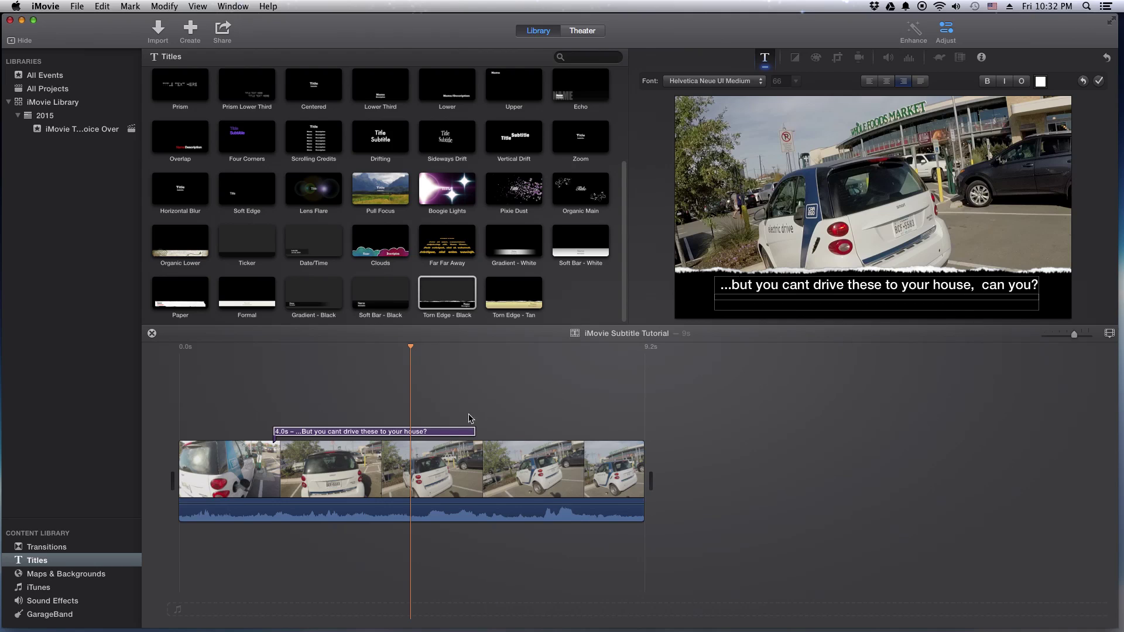
# Step: Preview the first subtitle and trim it from 4.0 to 2.9 seconds
pyautogui.click(274, 392)
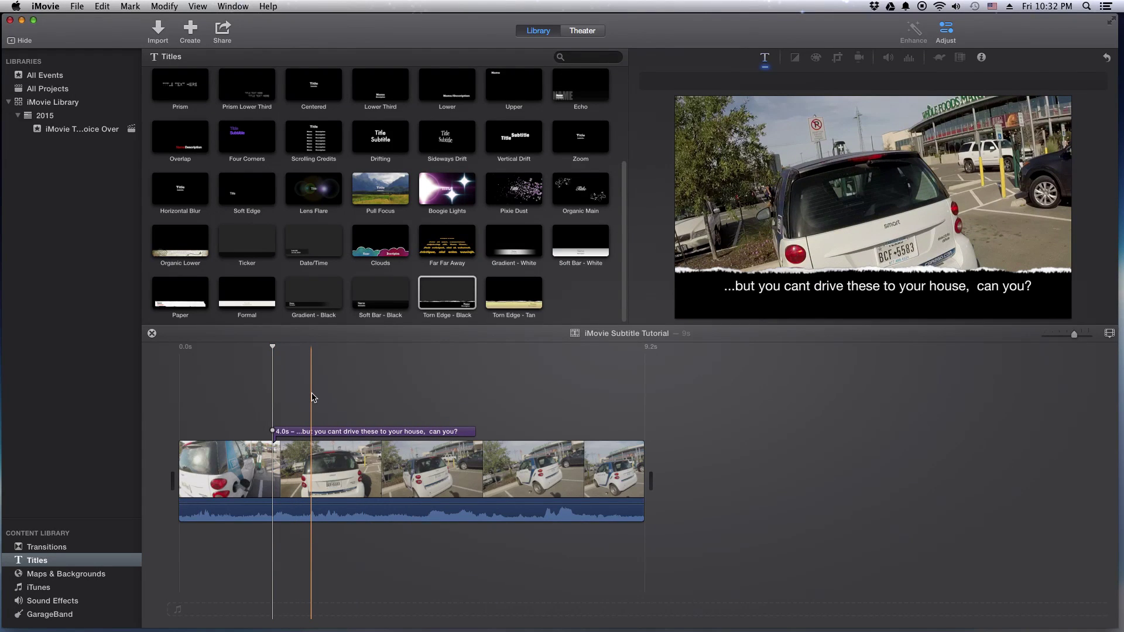
pyautogui.press('space')
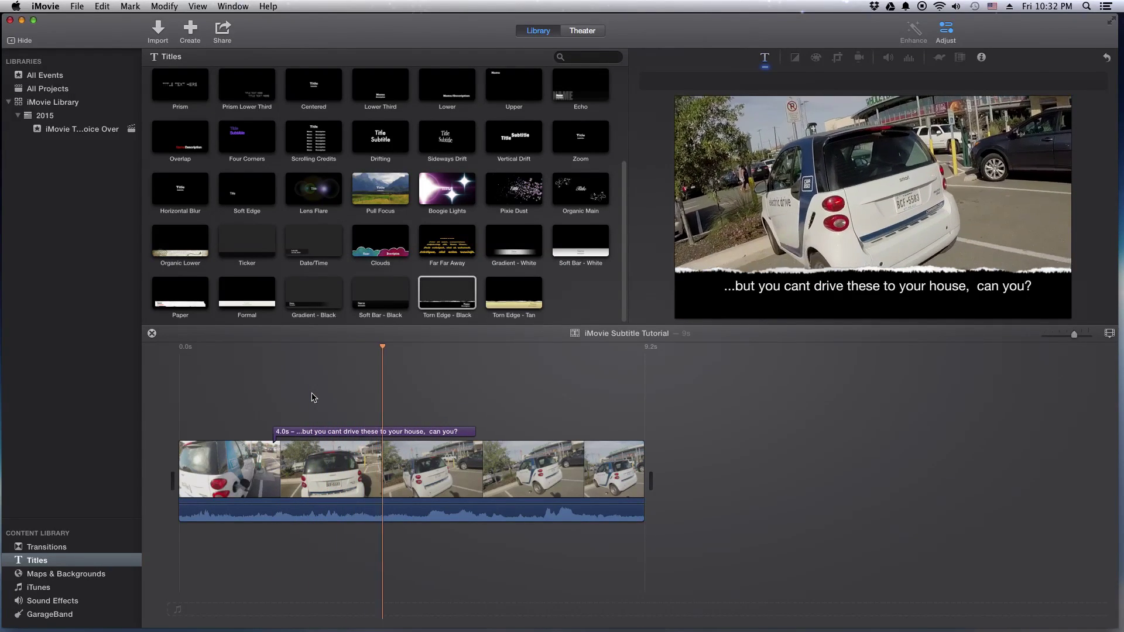
pyautogui.press('space')
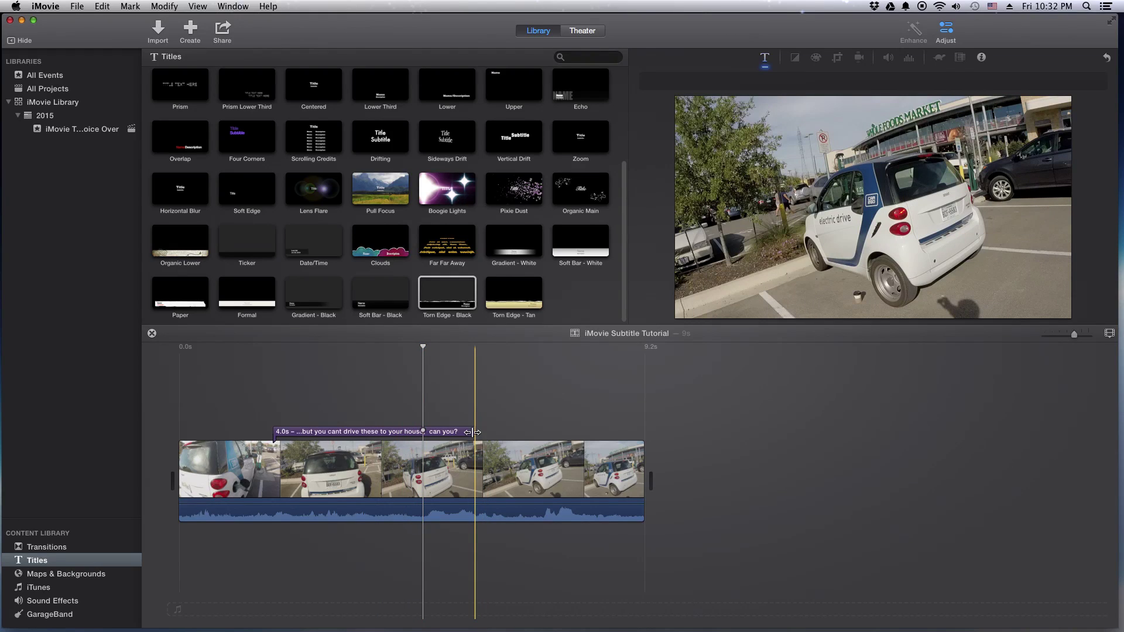
pyautogui.click(468, 434)
pyautogui.moveTo(468, 434); pyautogui.dragTo(425, 436)
# Step: Replay the first subtitle, then move the playhead back to its end
pyautogui.click(263, 409)
pyautogui.click(271, 405)
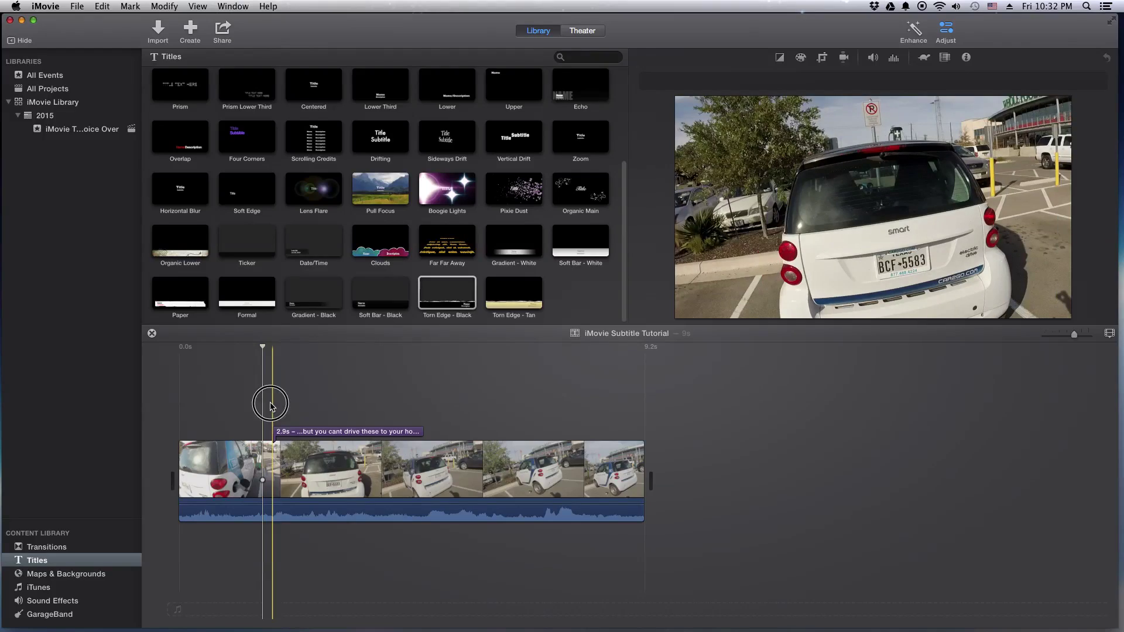
pyautogui.press('space')
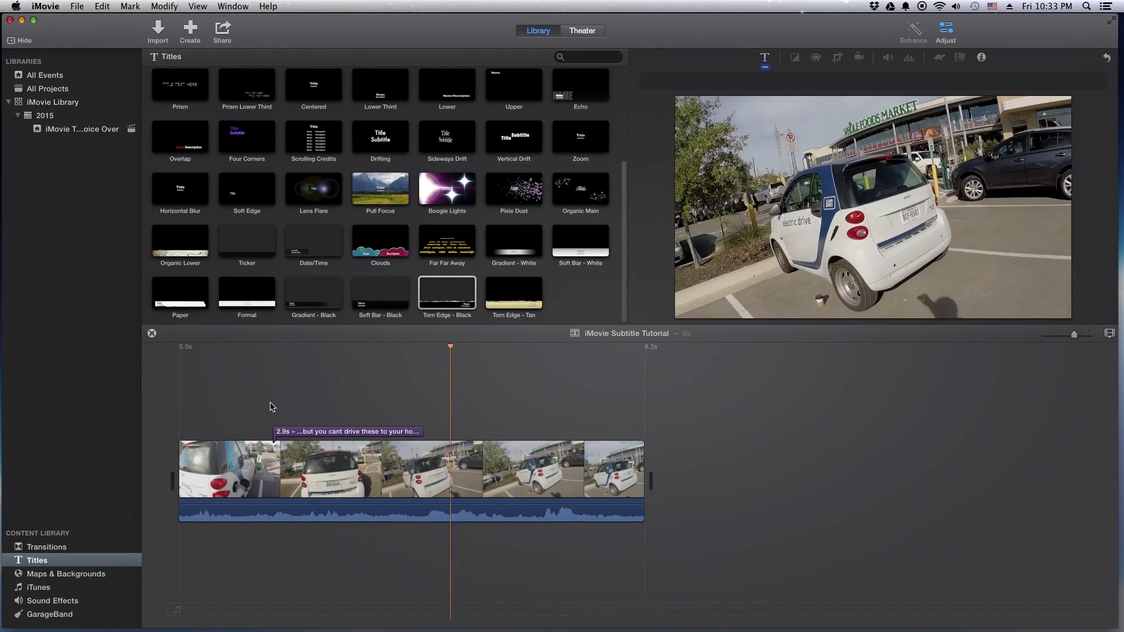
pyautogui.click(455, 398)
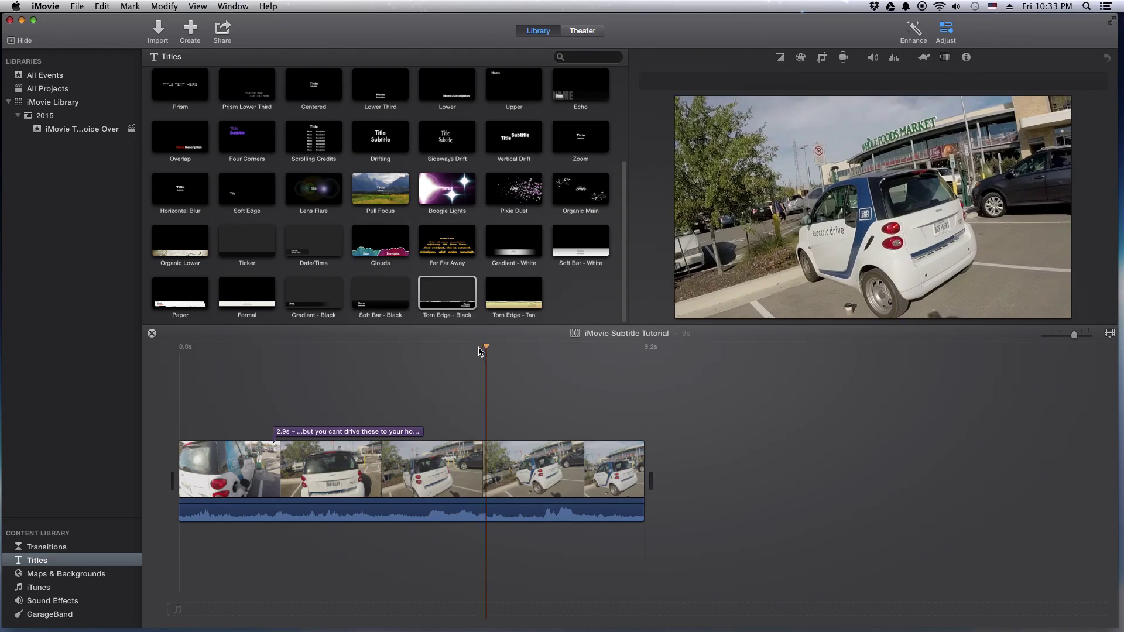
pyautogui.moveTo(525, 346); pyautogui.dragTo(478, 350)
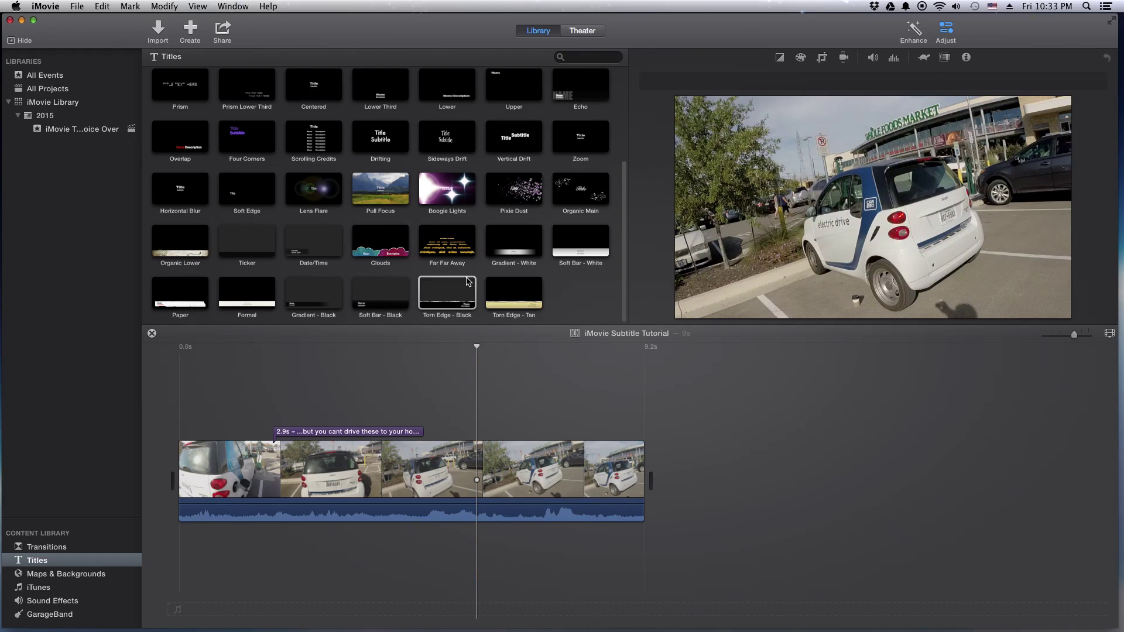
# Step: Drop a second Torn Edge - Black title after the first, type 'So w', and preview it
pyautogui.click(453, 290)
pyautogui.moveTo(451, 291); pyautogui.dragTo(478, 425)
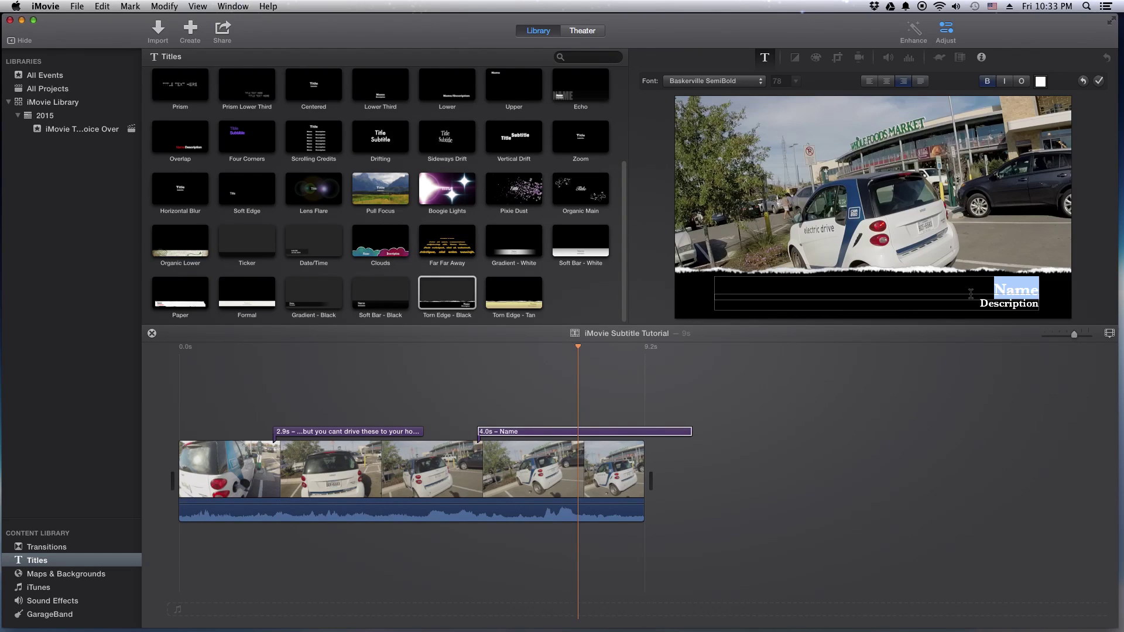
pyautogui.write('So w')
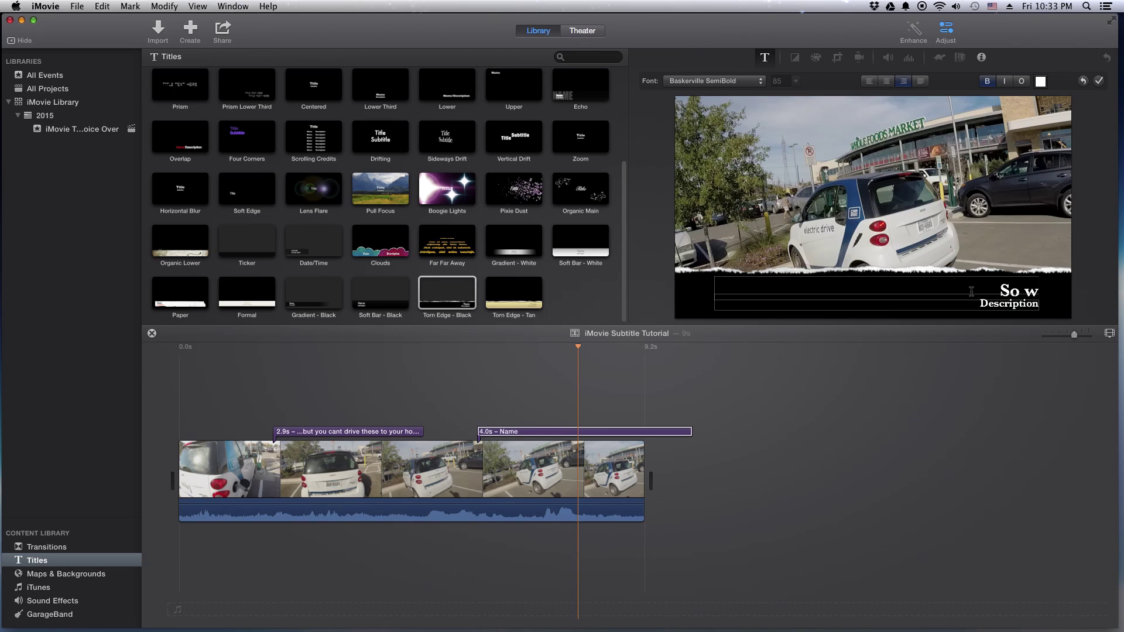
pyautogui.click(474, 373)
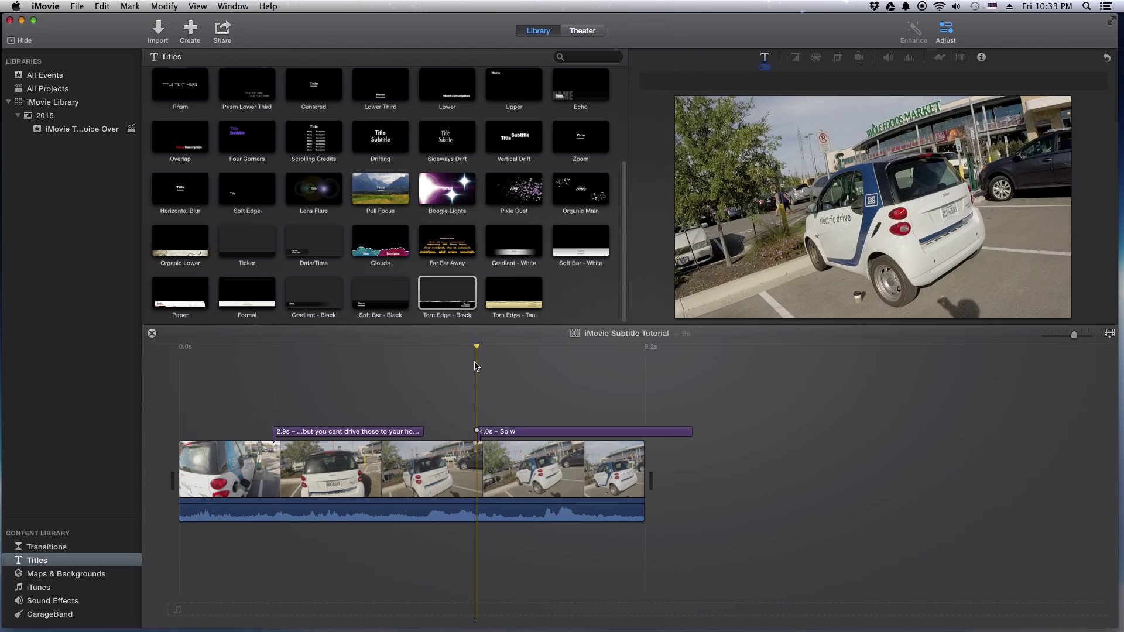
pyautogui.press('space')
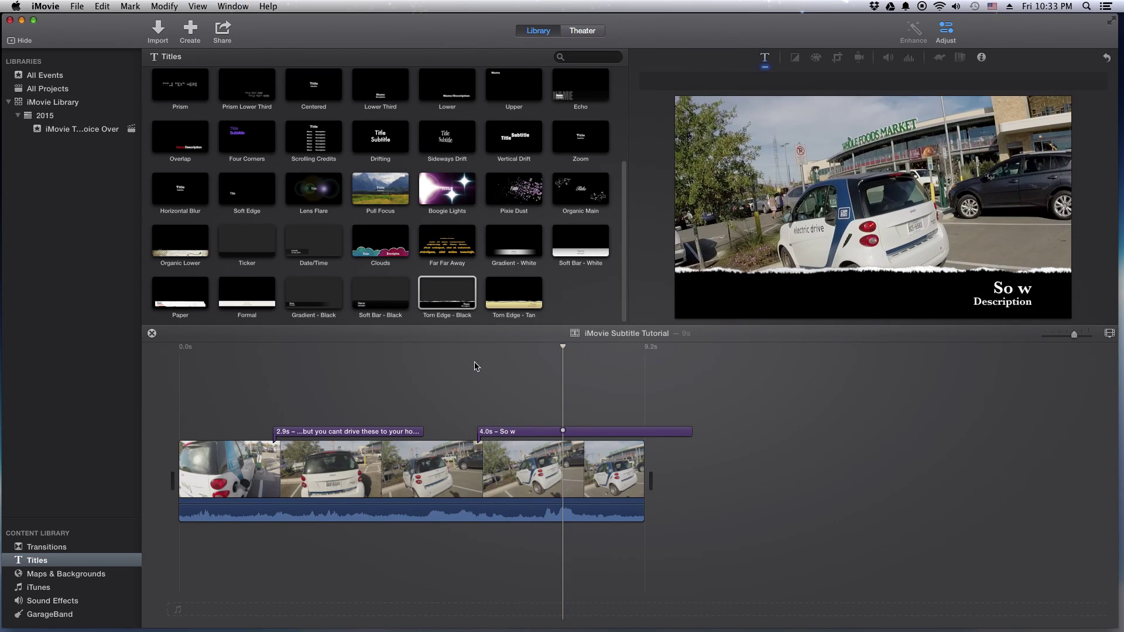
# Step: Retype the second subtitle as 'So ....How does it work?' and delete its Description line
pyautogui.doubleClick(507, 432)
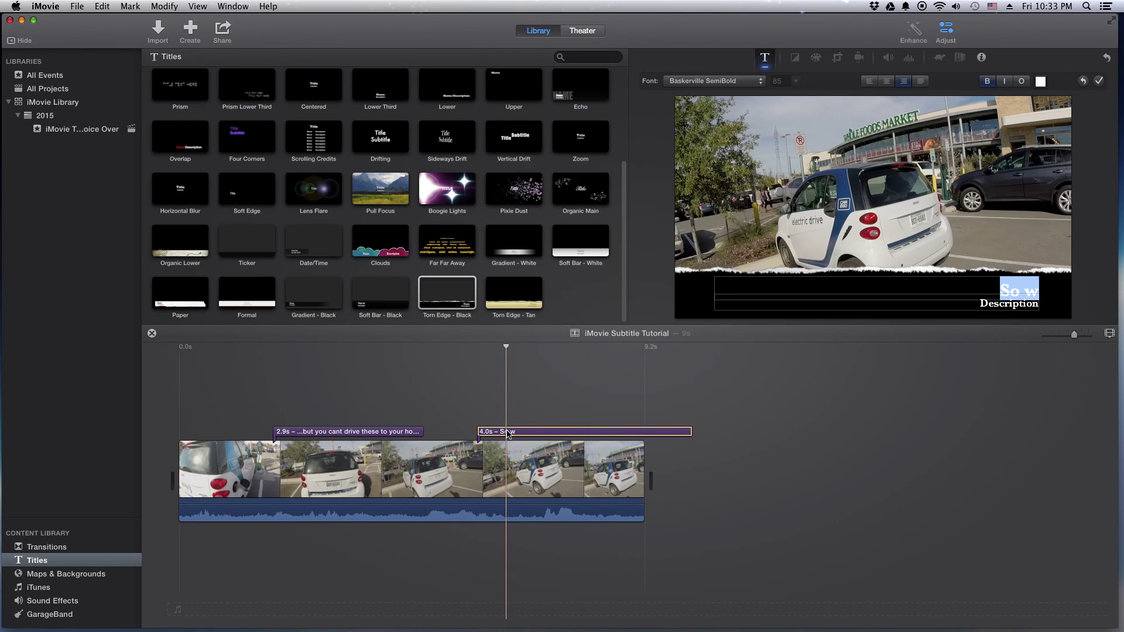
pyautogui.write('So')
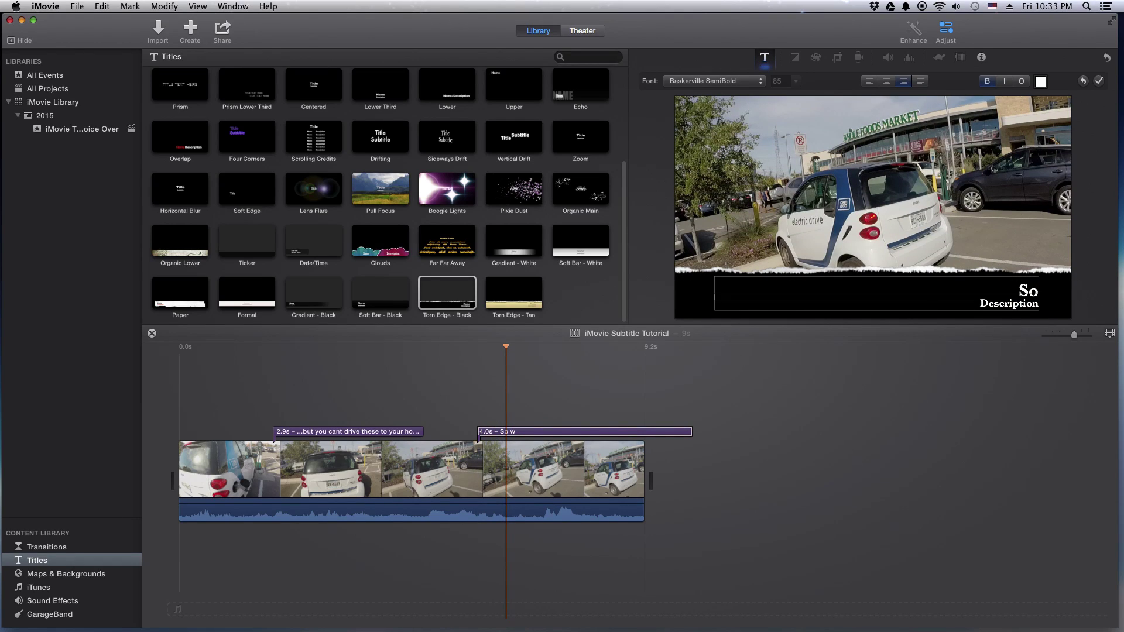
pyautogui.write(' what can you do')
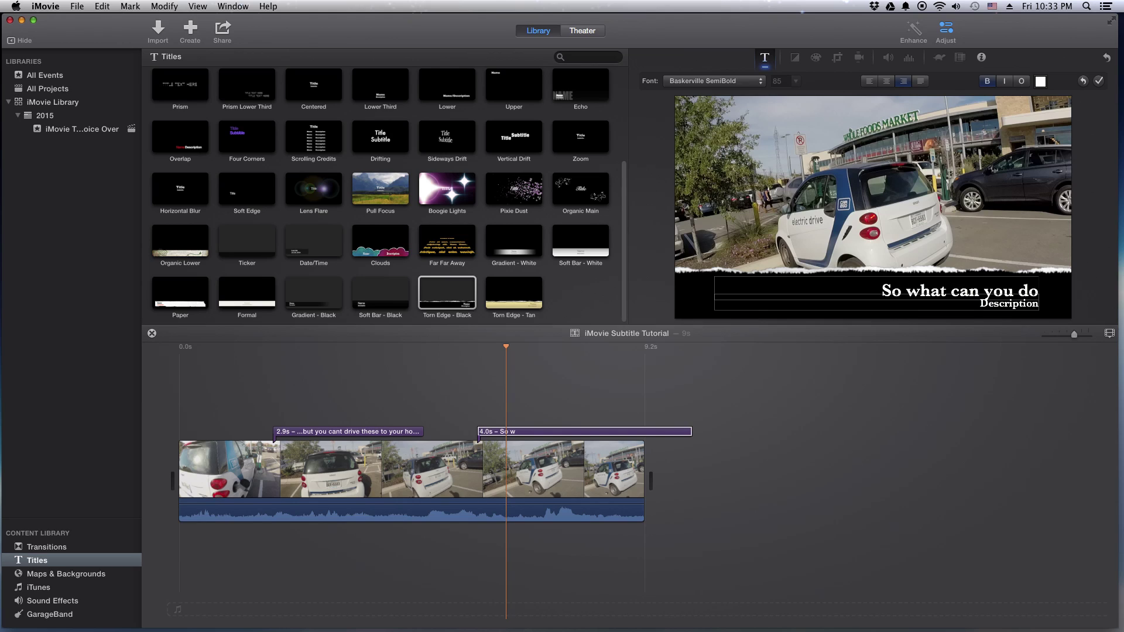
pyautogui.press('BackSpace')
pyautogui.press('BackSpace')
pyautogui.press('BackSpace')
pyautogui.press('BackSpace')
pyautogui.press('BackSpace')
pyautogui.press('BackSpace')
pyautogui.press('BackSpace')
pyautogui.press('BackSpace')
pyautogui.press('BackSpace')
pyautogui.press('BackSpace')
pyautogui.press('BackSpace')
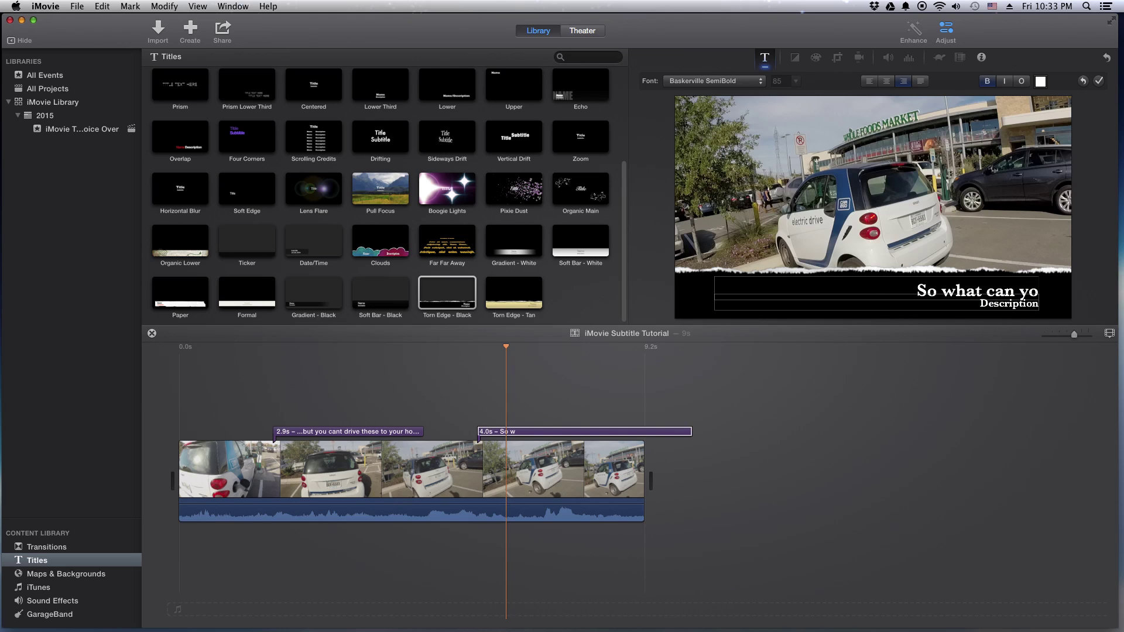
pyautogui.press('BackSpace')
pyautogui.press('BackSpace')
pyautogui.press('BackSpace')
pyautogui.press('BackSpace')
pyautogui.press('BackSpace')
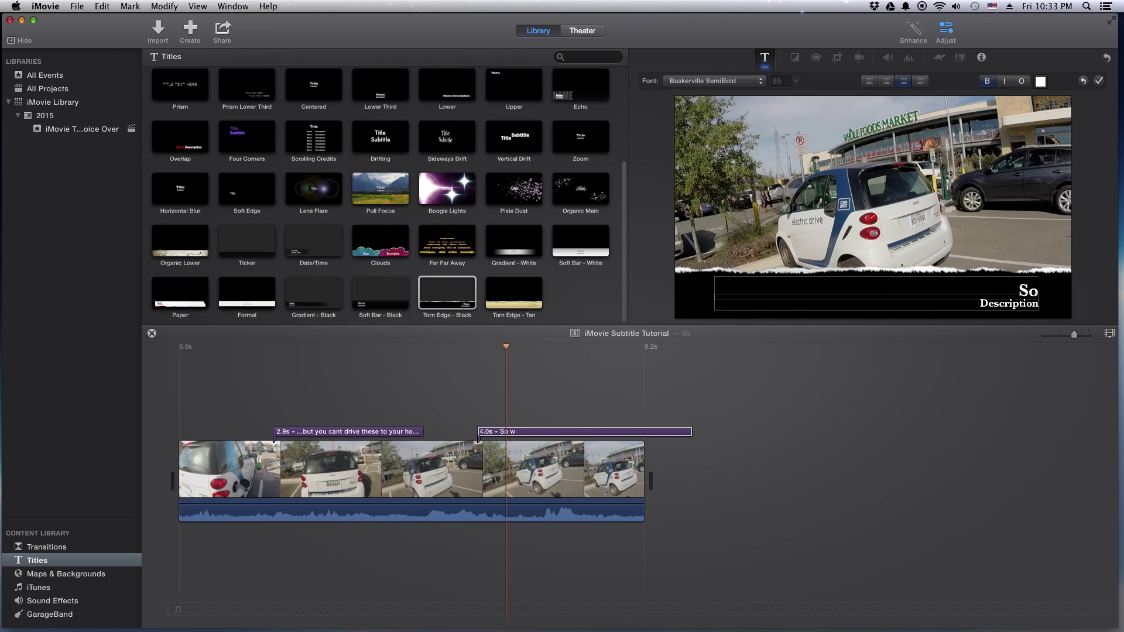
pyautogui.write('....How d')
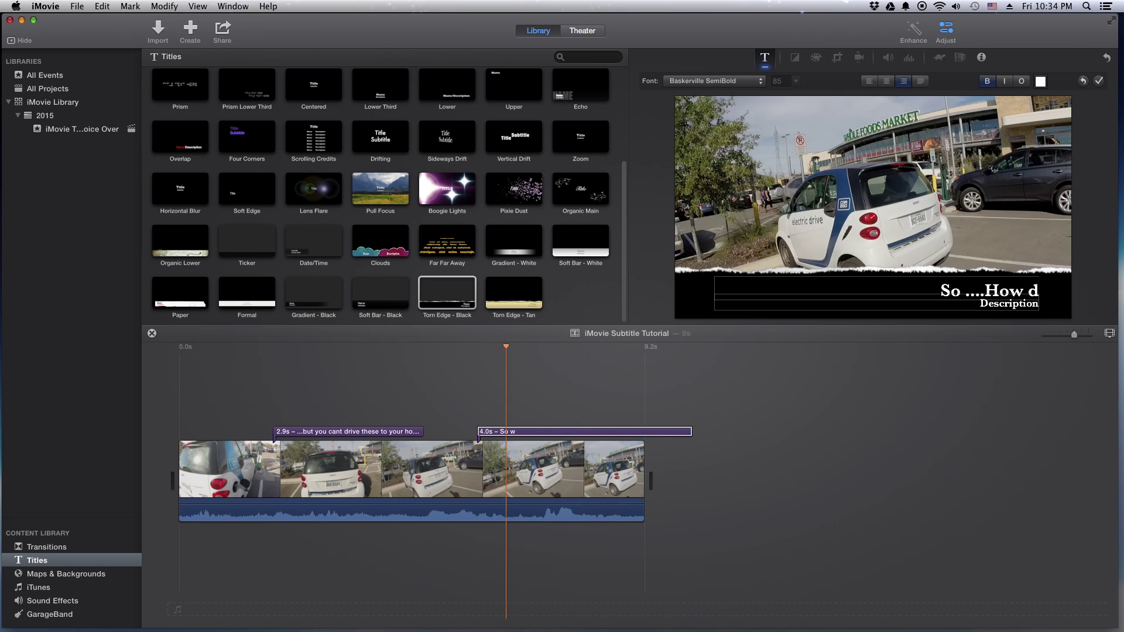
pyautogui.write('oes it work?')
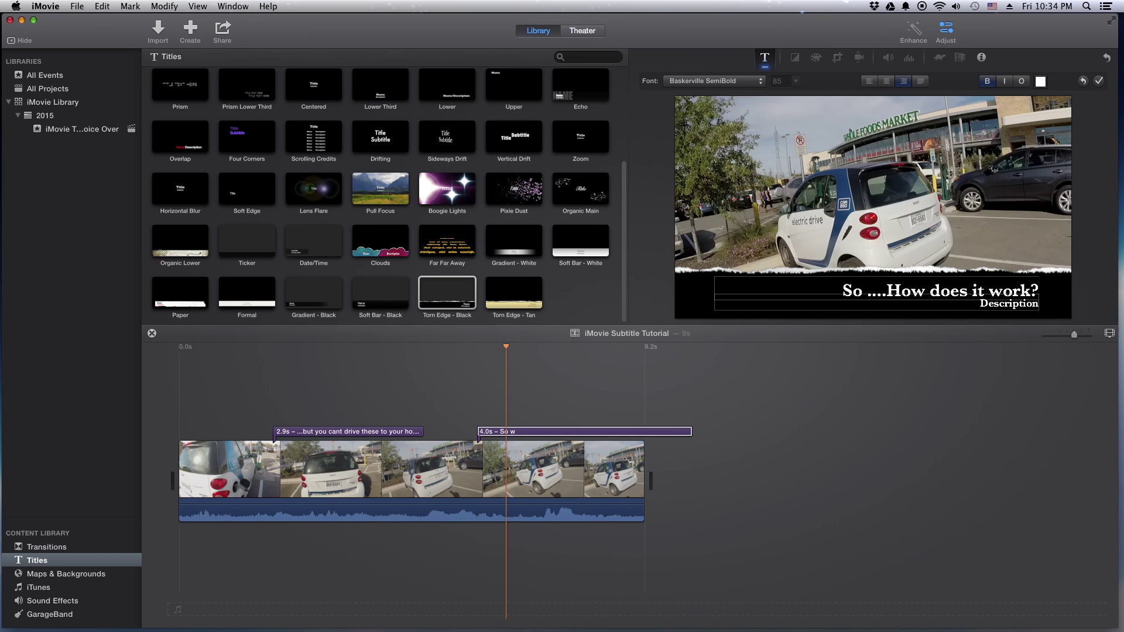
pyautogui.click(973, 304)
pyautogui.moveTo(973, 304); pyautogui.dragTo(1037, 303)
pyautogui.press('BackSpace')
# Step: Insert '(the CAR2GO service)' before 'work?' in the second subtitle
pyautogui.click(983, 293)
pyautogui.write('(the cares')
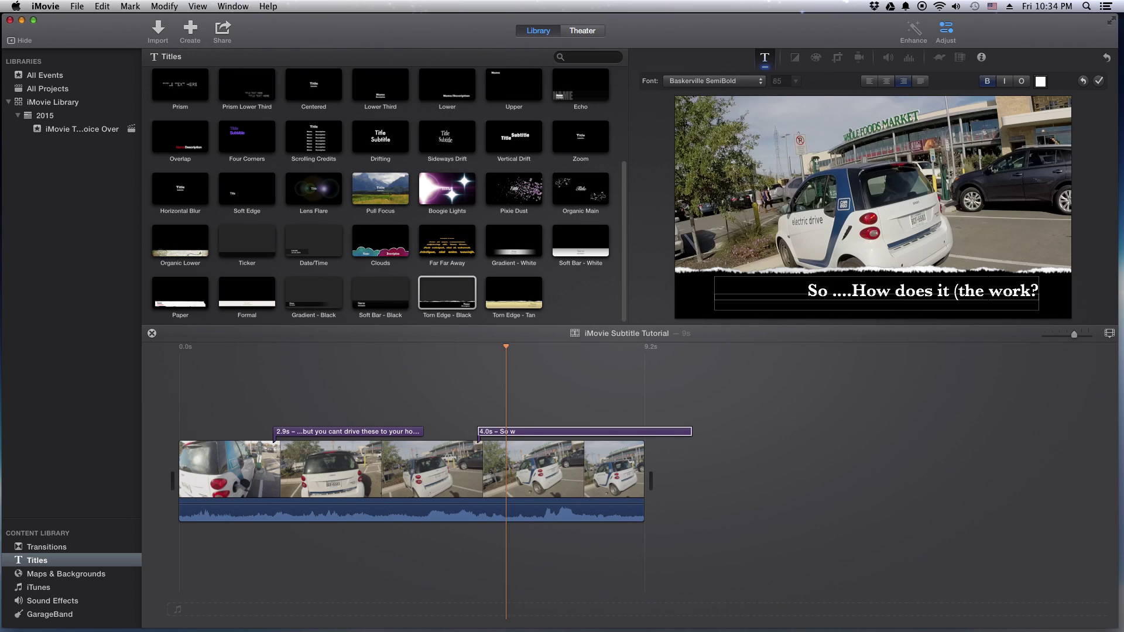
pyautogui.press('BackSpace')
pyautogui.press('BackSpace')
pyautogui.write('s')
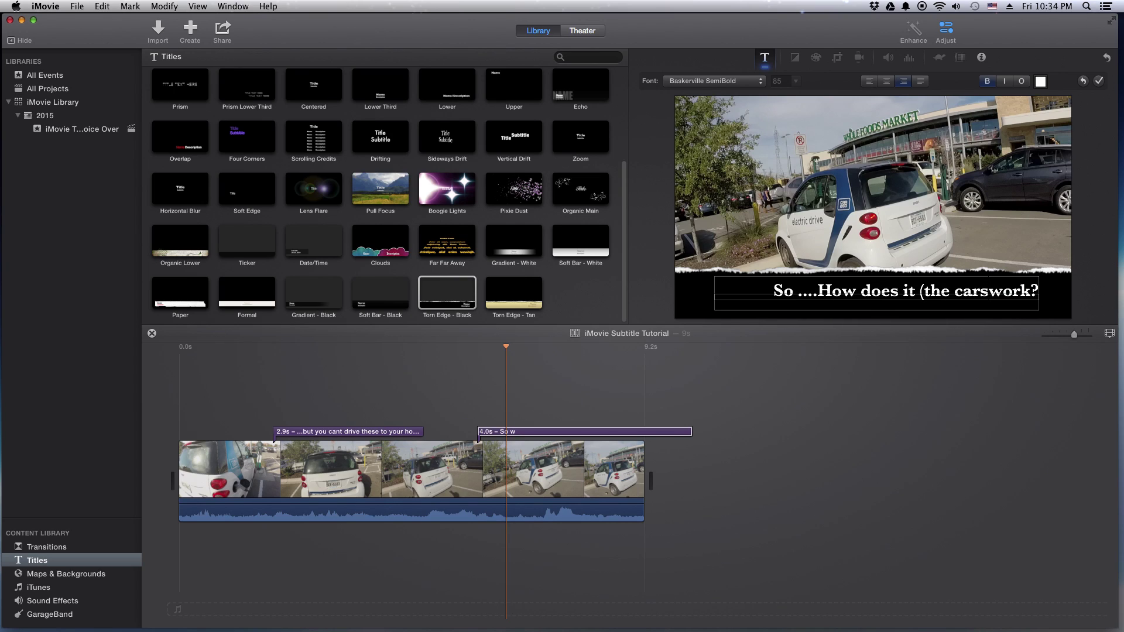
pyautogui.press('BackSpace')
pyautogui.press('BackSpace')
pyautogui.press('BackSpace')
pyautogui.press('BackSpace')
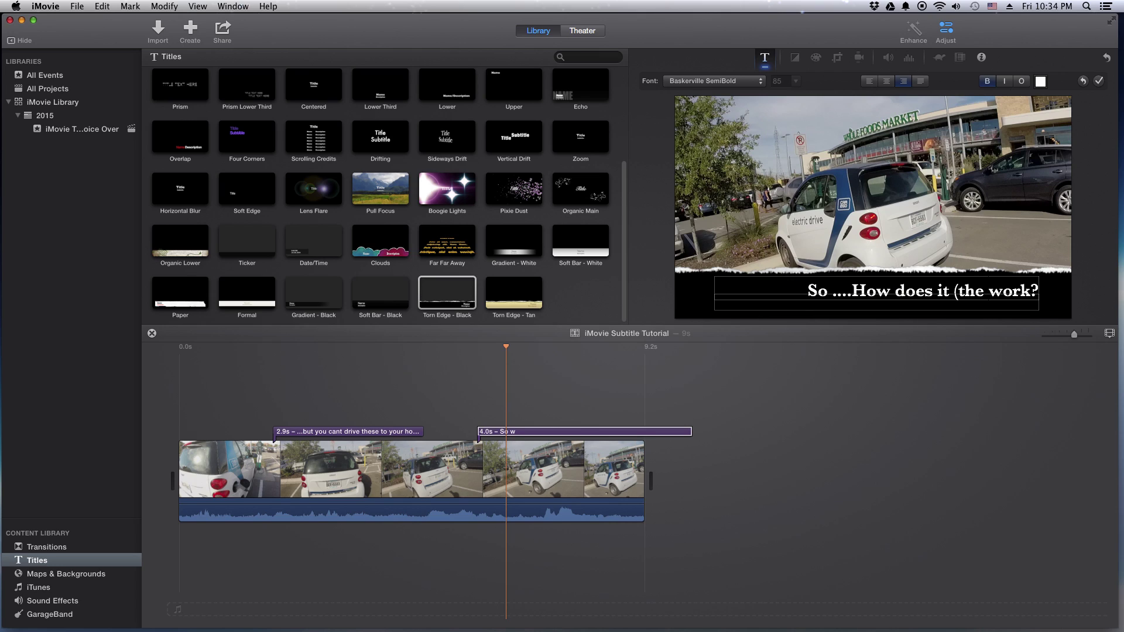
pyautogui.write('CARER')
pyautogui.press('BackSpace')
pyautogui.press('BackSpace')
pyautogui.press('BackSpace')
pyautogui.write('S')
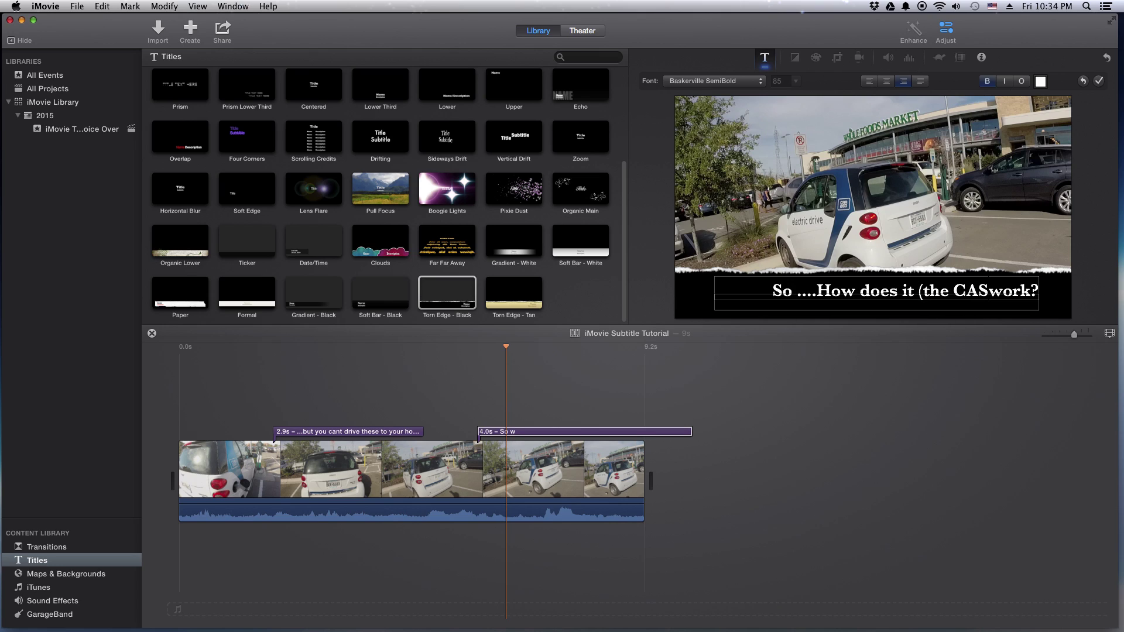
pyautogui.press('BackSpace')
pyautogui.write('R')
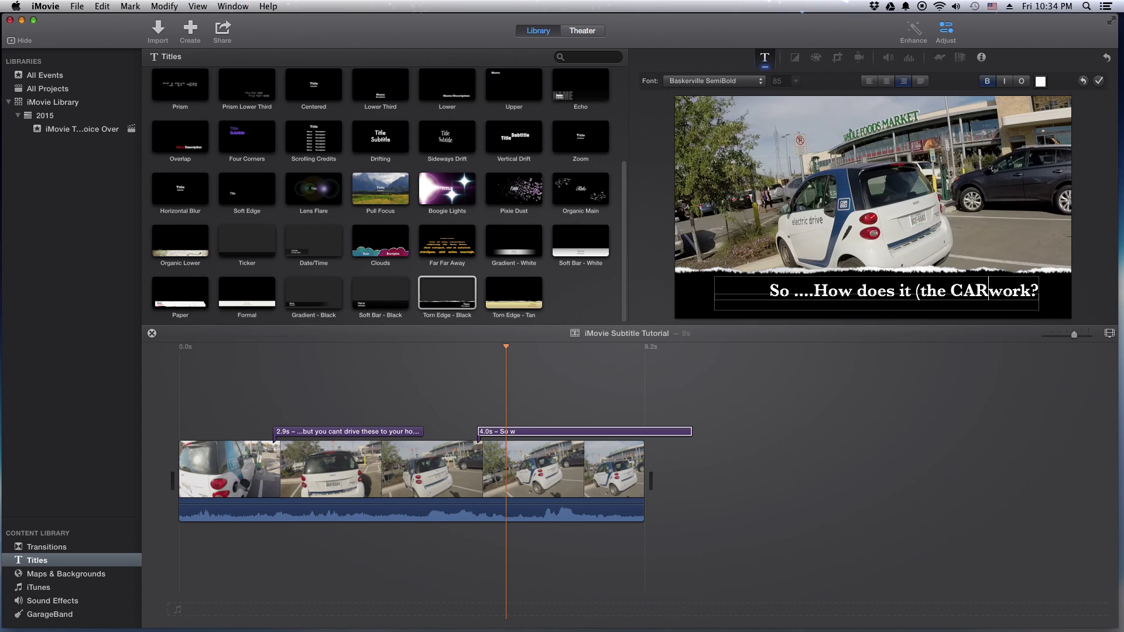
pyautogui.write('3')
pyautogui.write('GO)')
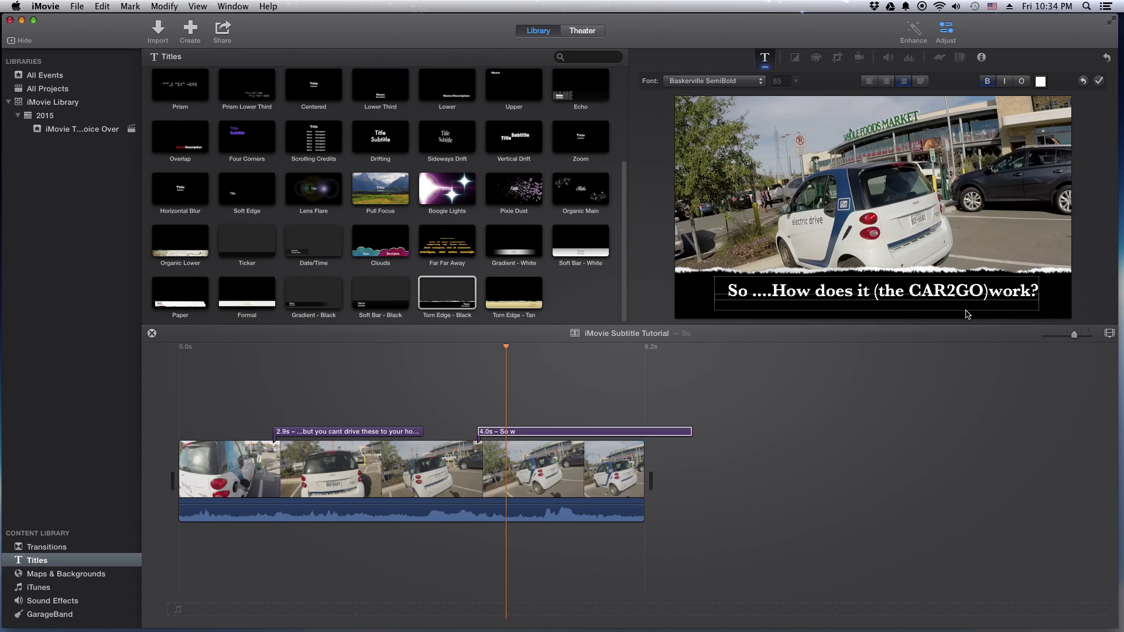
pyautogui.click(982, 291)
pyautogui.write('s')
pyautogui.write('ervic')
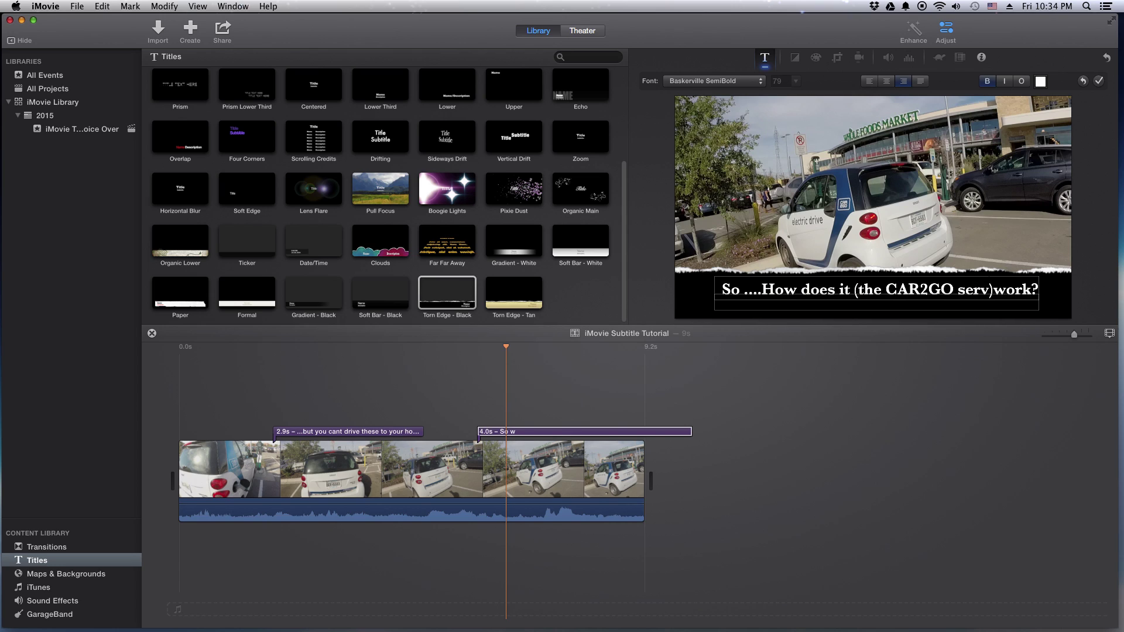
pyautogui.write('e')
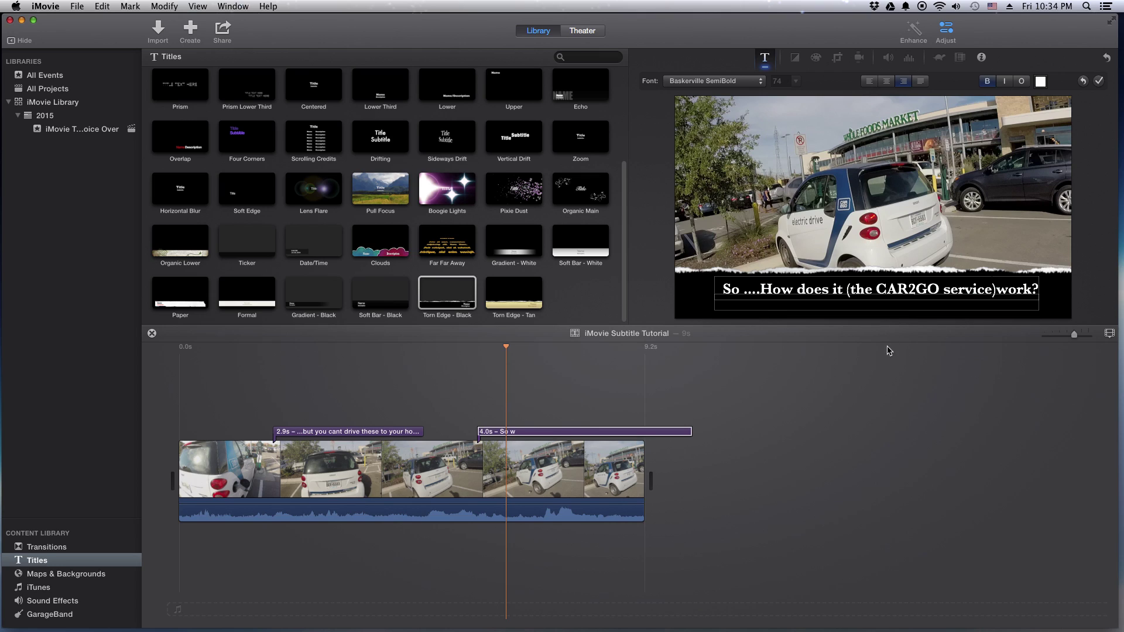
# Step: Commit the second subtitle, preview it, and trim it to 1.3 seconds
pyautogui.click(478, 395)
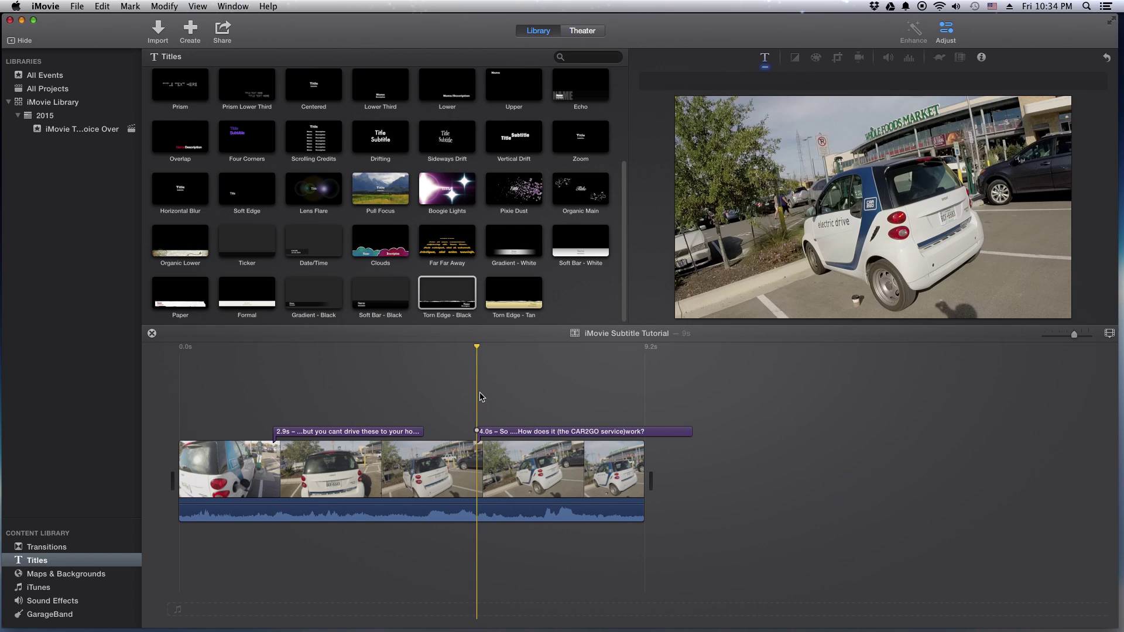
pyautogui.press('space')
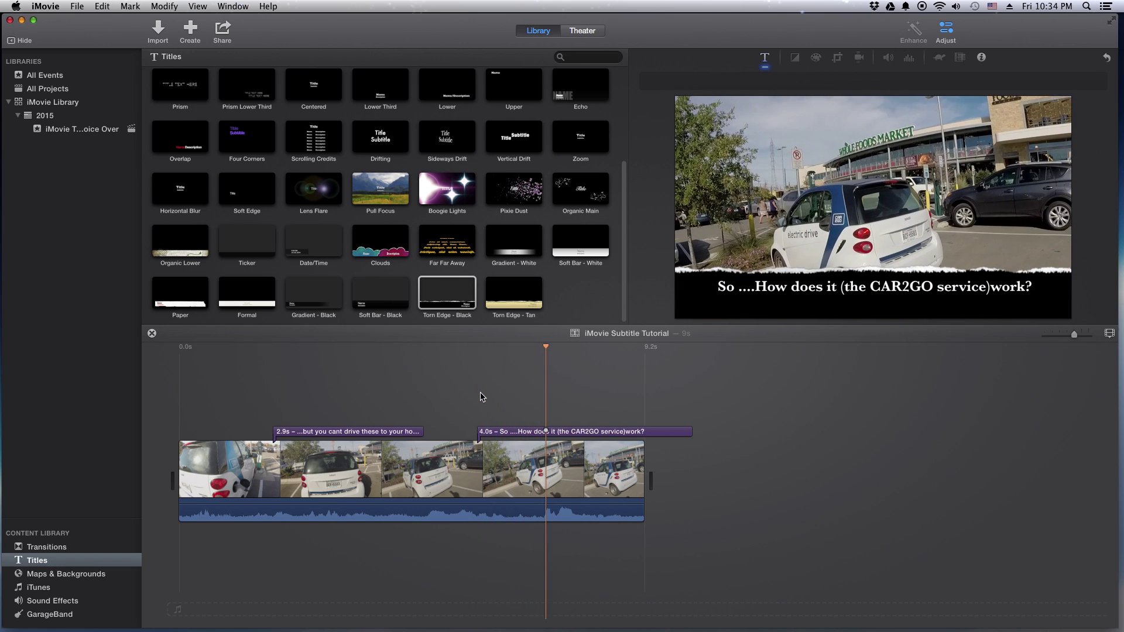
pyautogui.press('space')
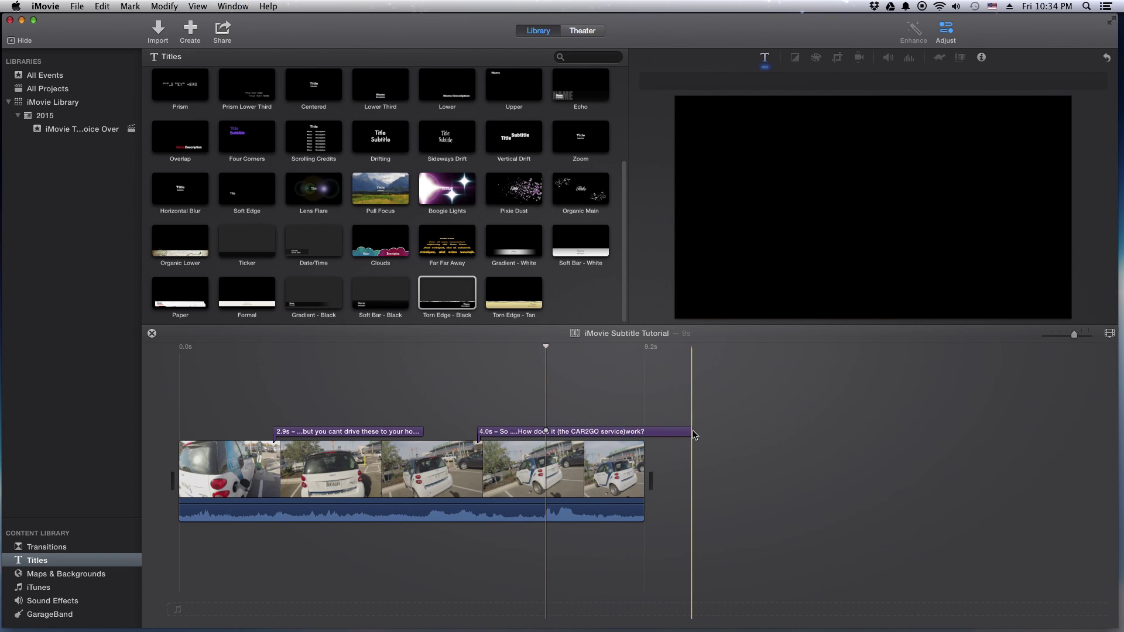
pyautogui.moveTo(690, 433); pyautogui.dragTo(549, 433)
pyautogui.press('space')
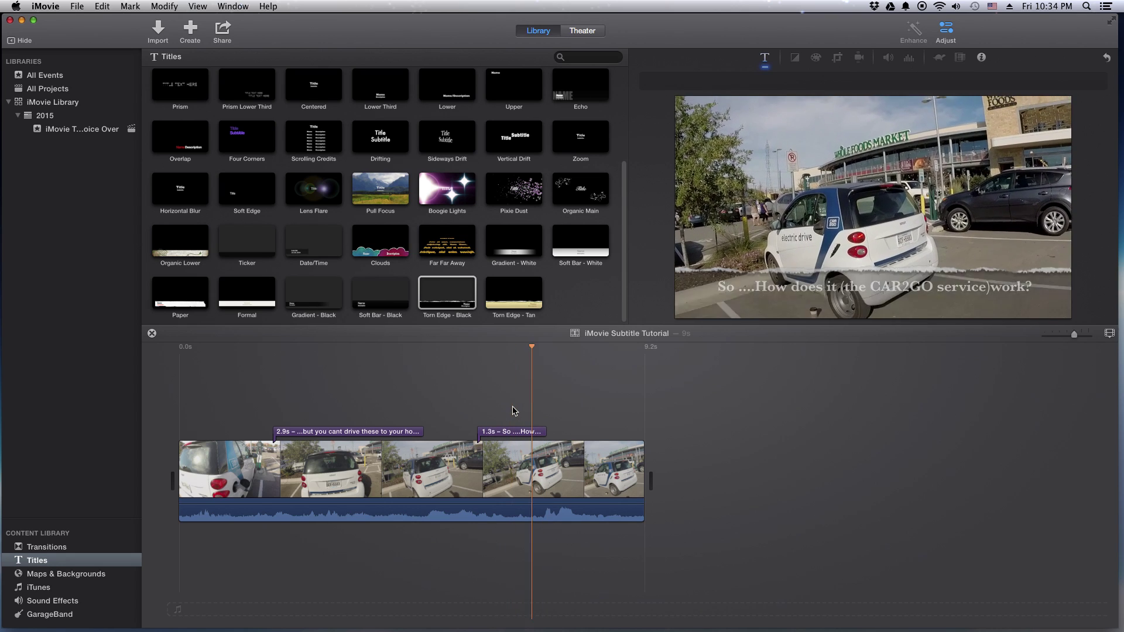
pyautogui.click(480, 410)
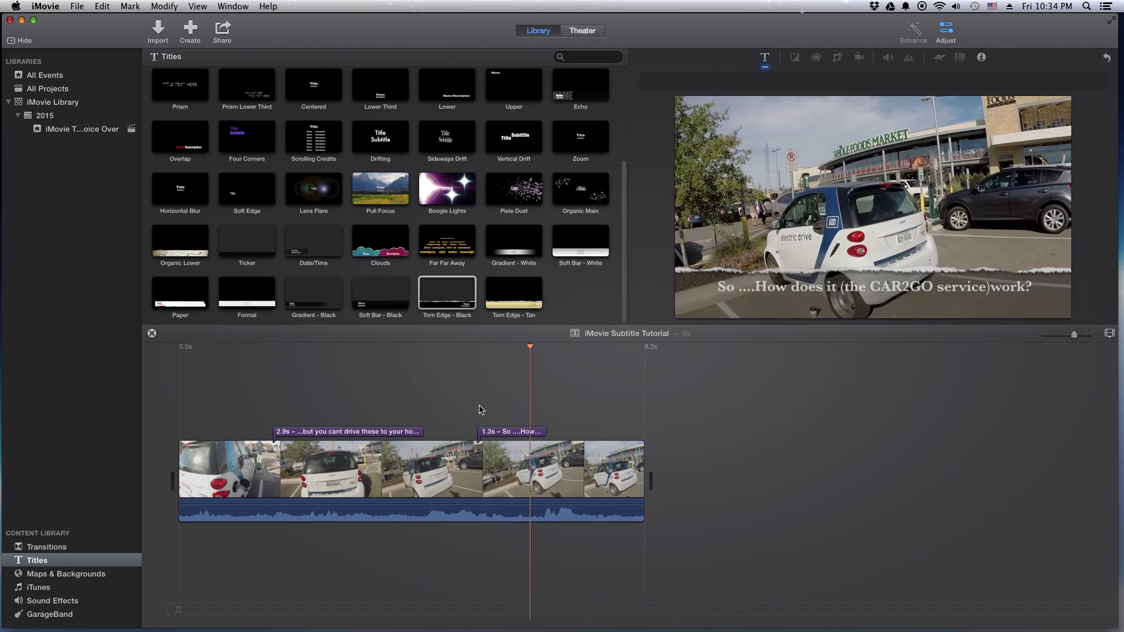
pyautogui.press('space')
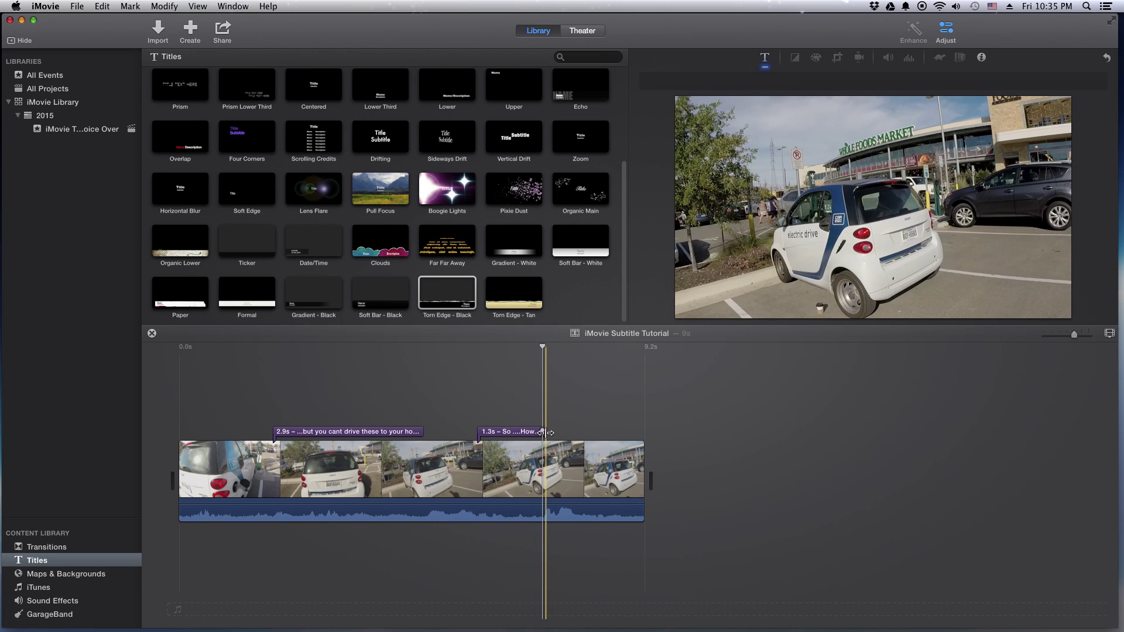
# Step: Fine-tune the title to 0.9, then 1.0 seconds, and bring in another Torn Edge - Black title
pyautogui.moveTo(544, 432); pyautogui.dragTo(525, 433)
pyautogui.click(479, 413)
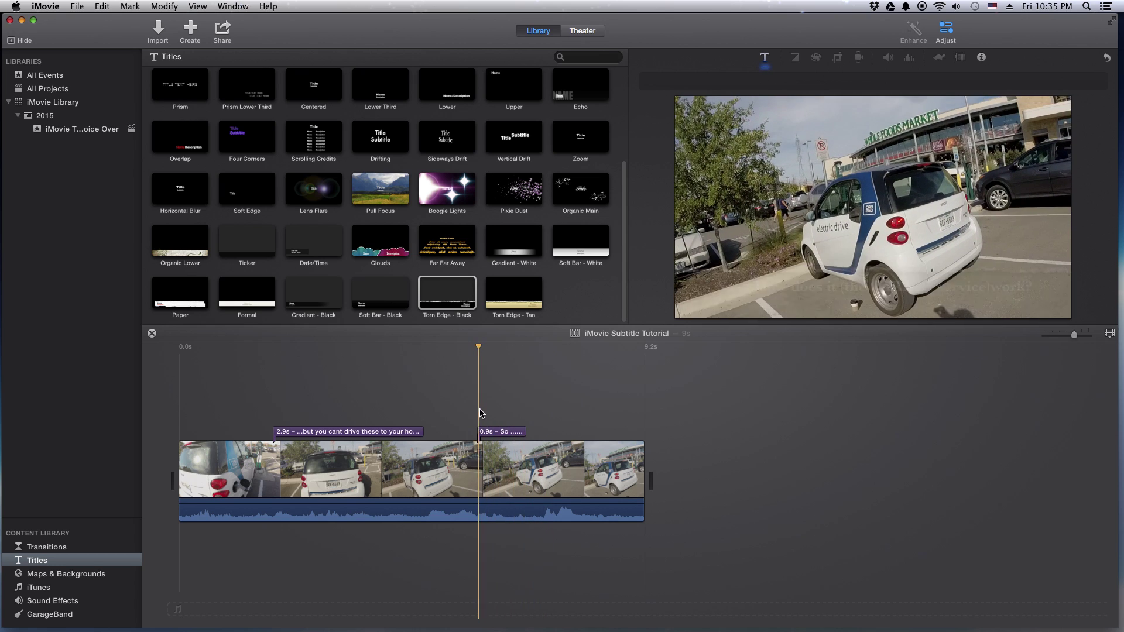
pyautogui.press('space')
pyautogui.press('space')
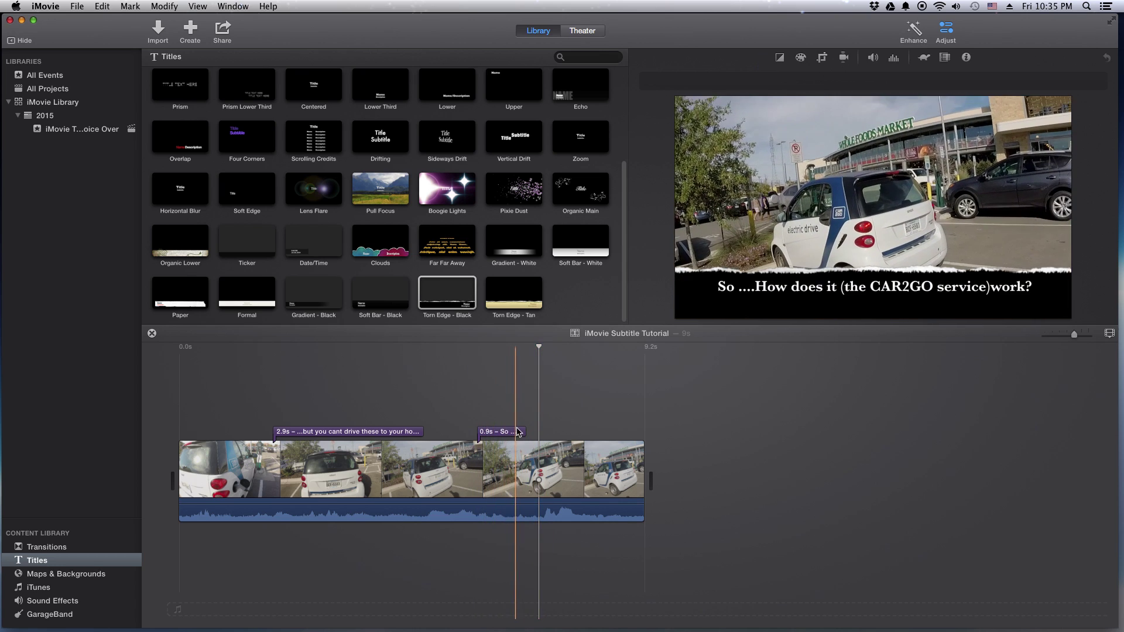
pyautogui.moveTo(525, 432); pyautogui.dragTo(527, 431)
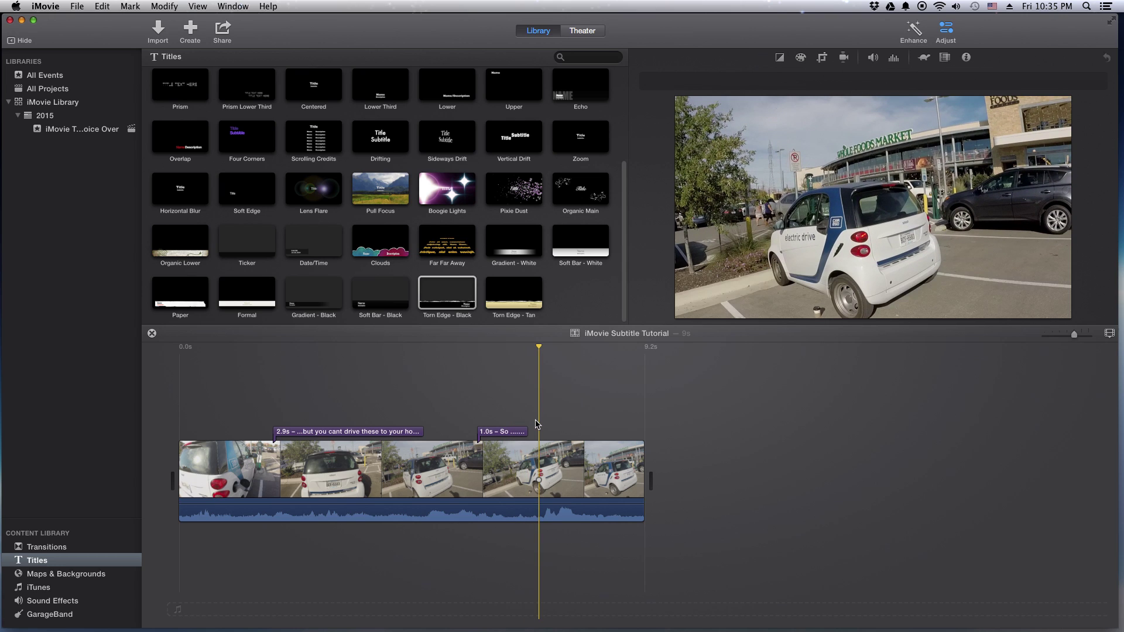
pyautogui.press('space')
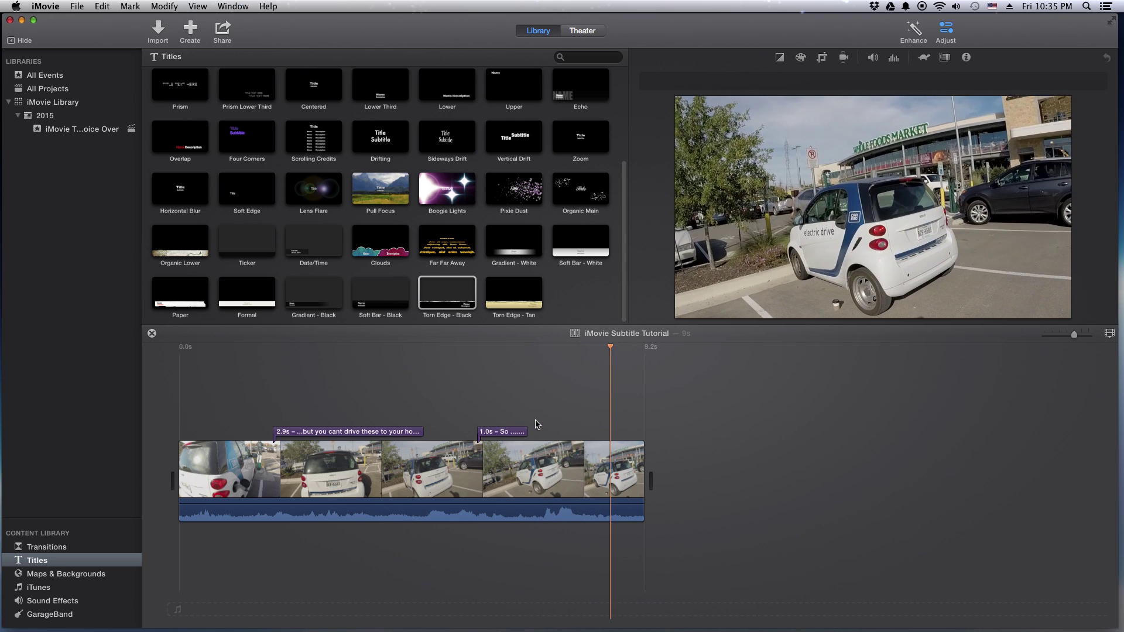
pyautogui.click(591, 427)
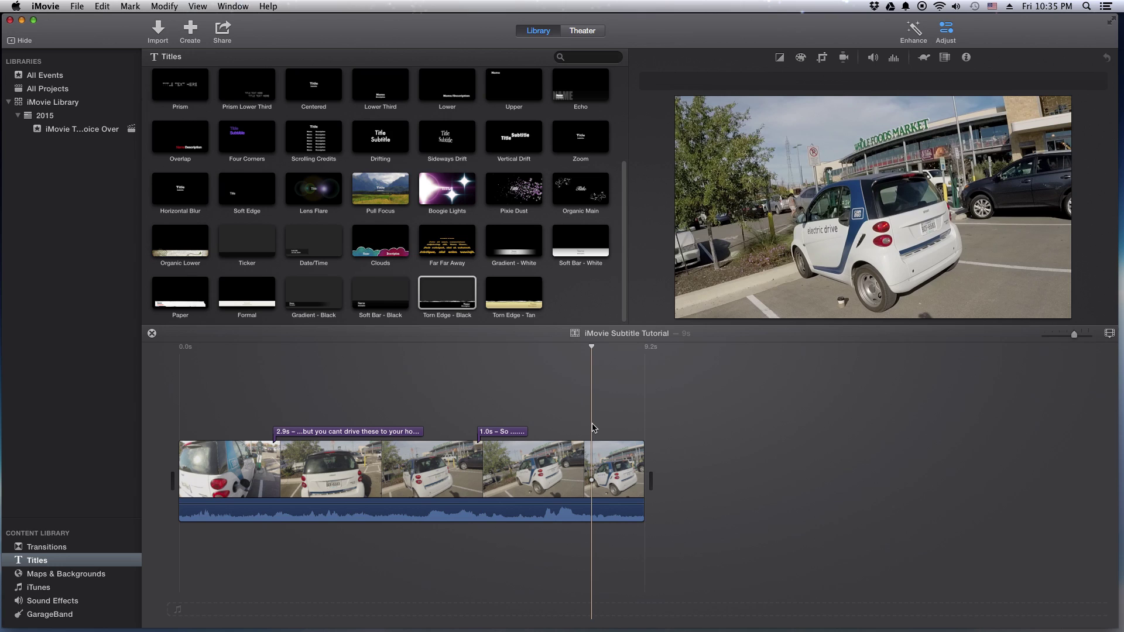
pyautogui.moveTo(454, 293); pyautogui.dragTo(579, 408)
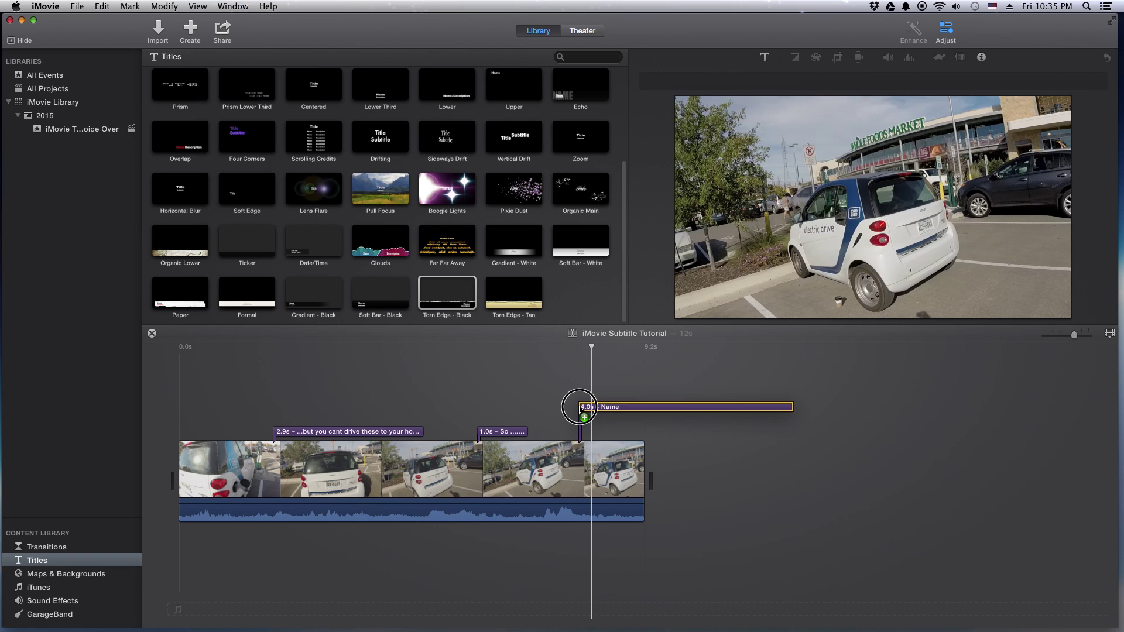
# Step: Drop the third title near the clip's end, nudge it earlier, and trim it to 1.4 seconds
pyautogui.moveTo(579, 408); pyautogui.dragTo(578, 407)
pyautogui.press('space')
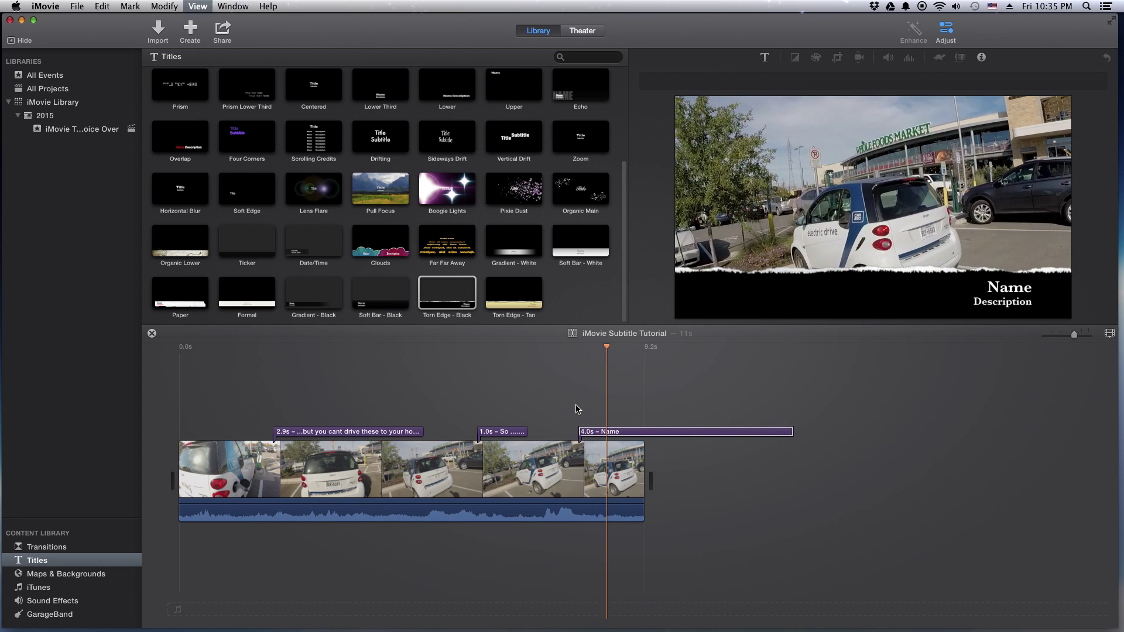
pyautogui.click(589, 432)
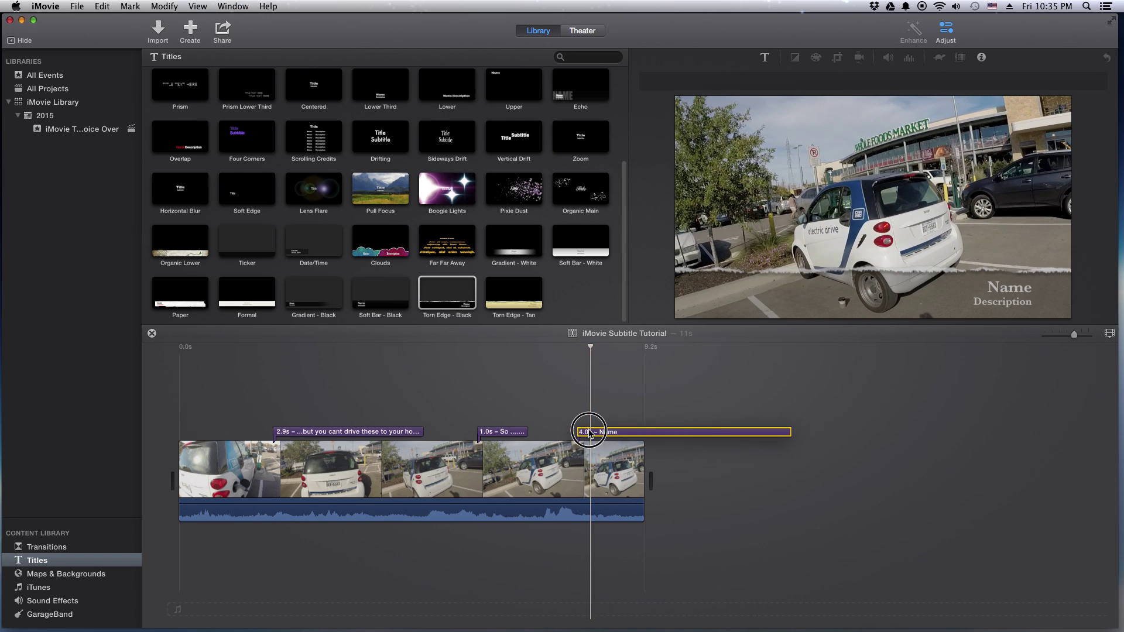
pyautogui.moveTo(589, 432); pyautogui.dragTo(572, 426)
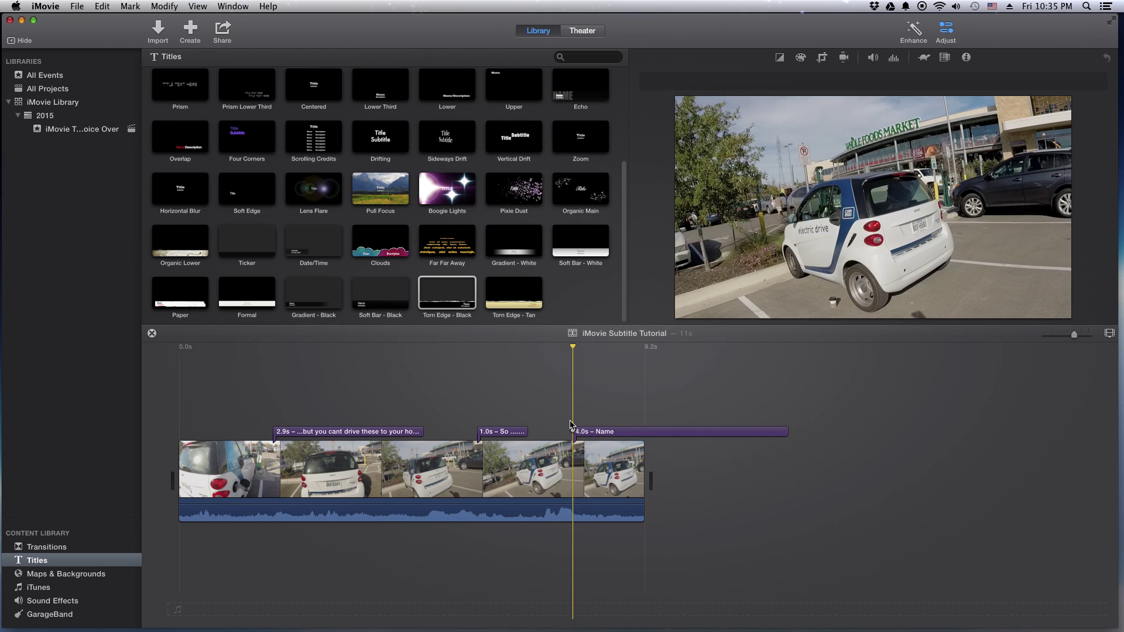
pyautogui.press('space')
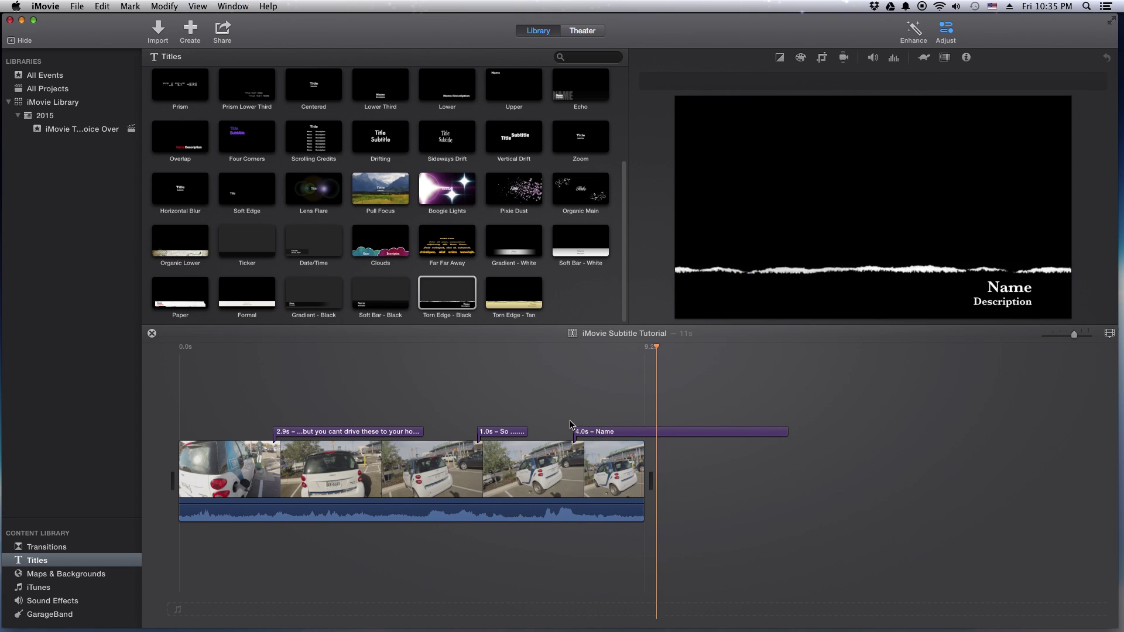
pyautogui.moveTo(785, 431); pyautogui.dragTo(642, 428)
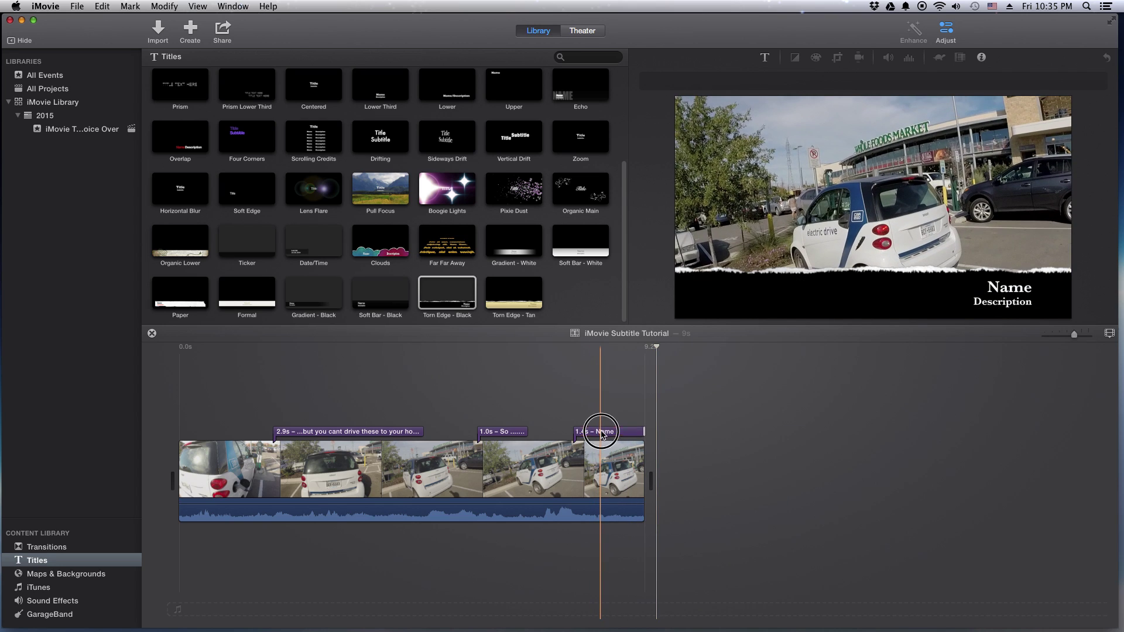
# Step: Type the third title as the person's name followed by ', that's dangerous!!'
pyautogui.doubleClick(599, 431)
pyautogui.write('Ian')
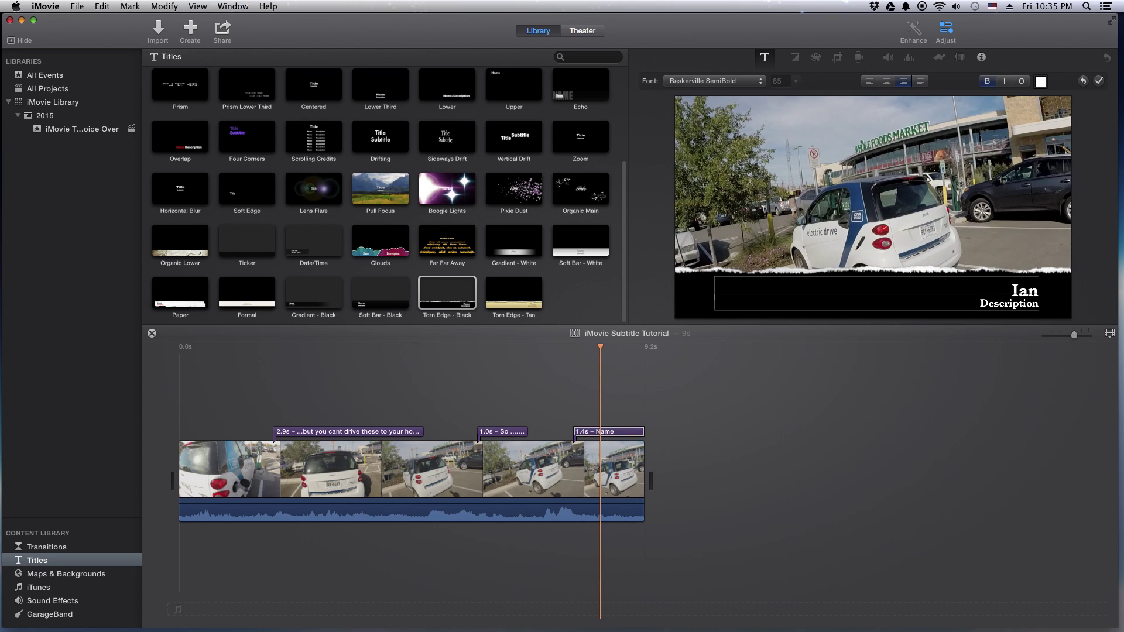
pyautogui.write('! That')
pyautogui.press('BackSpace')
pyautogui.press('BackSpace')
pyautogui.press('BackSpace')
pyautogui.press('BackSpace')
pyautogui.press('BackSpace')
pyautogui.press('BackSpace')
pyautogui.press('BackSpace')
pyautogui.write(', Tha')
pyautogui.press('BackSpace')
pyautogui.press('BackSpace')
pyautogui.press('BackSpace')
pyautogui.press('BackSpace')
pyautogui.write('T')
pyautogui.press('BackSpace')
pyautogui.write('tahnk')
pyautogui.press('BackSpace')
pyautogui.press('BackSpace')
pyautogui.press('BackSpace')
pyautogui.press('BackSpace')
pyautogui.write("hat's dangerous!!")
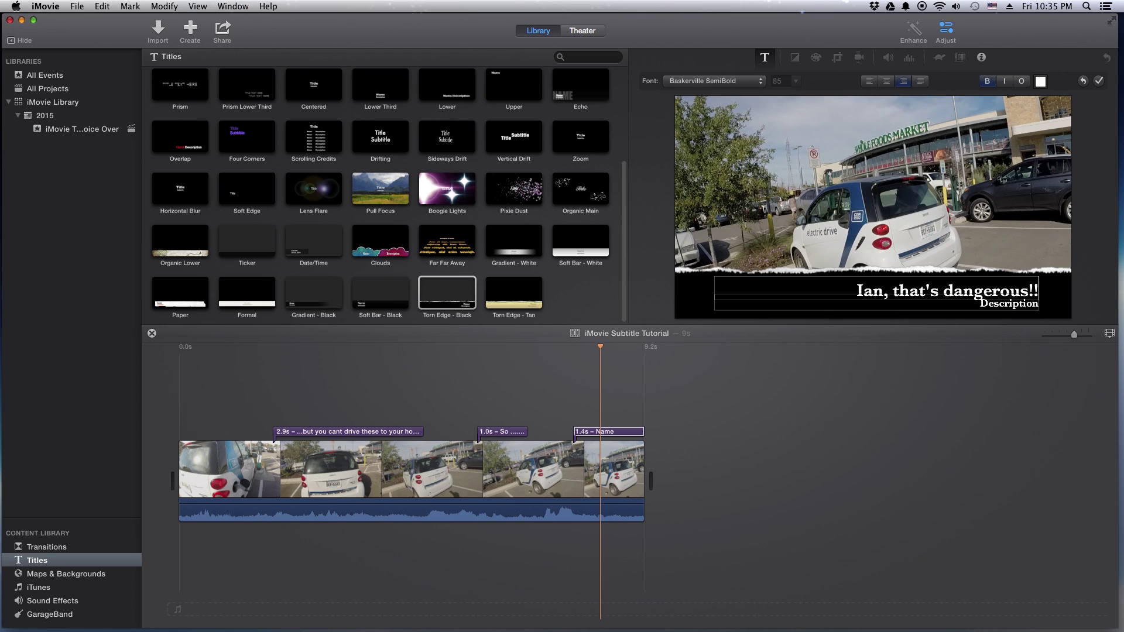
# Step: Remove the third title's Description line and finish editing
pyautogui.moveTo(979, 305); pyautogui.dragTo(1048, 297)
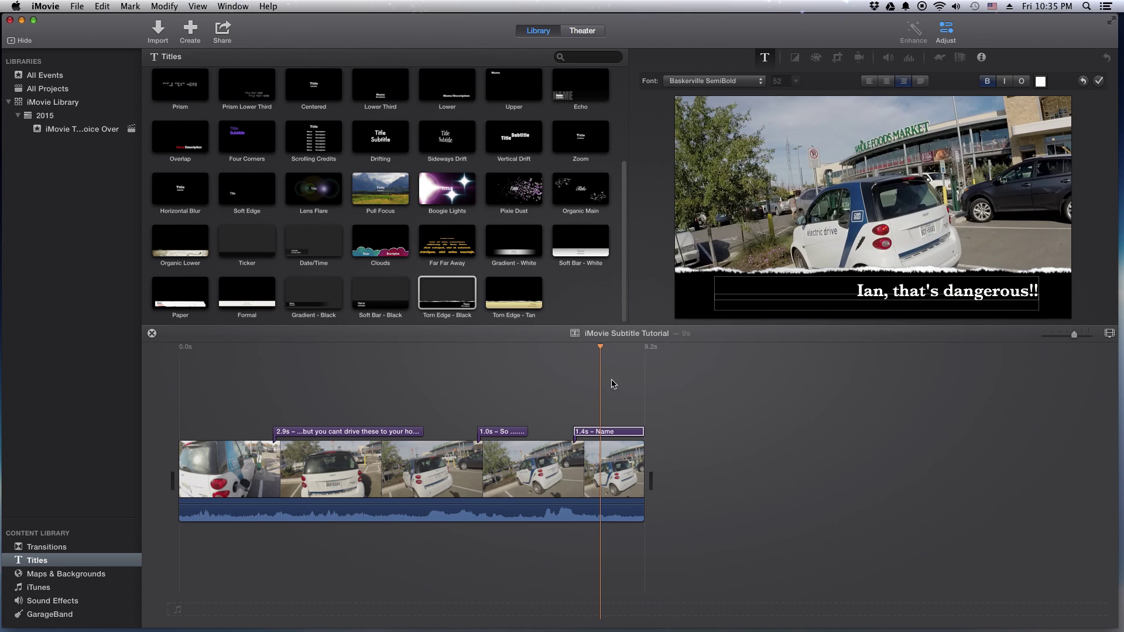
pyautogui.click(572, 389)
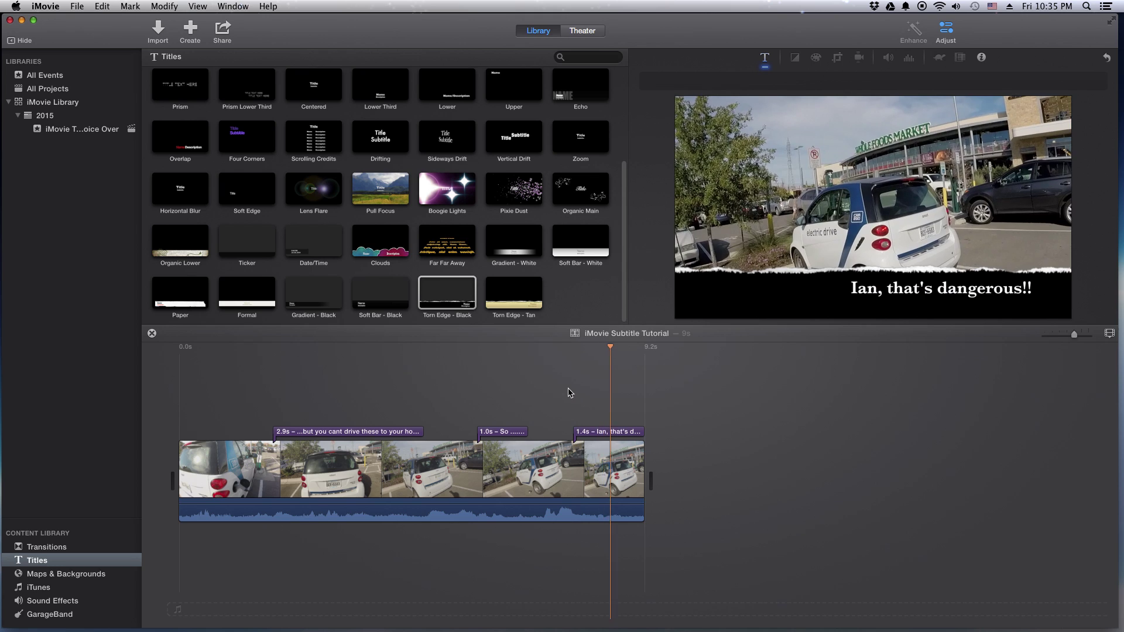
pyautogui.click(554, 386)
pyautogui.press('space')
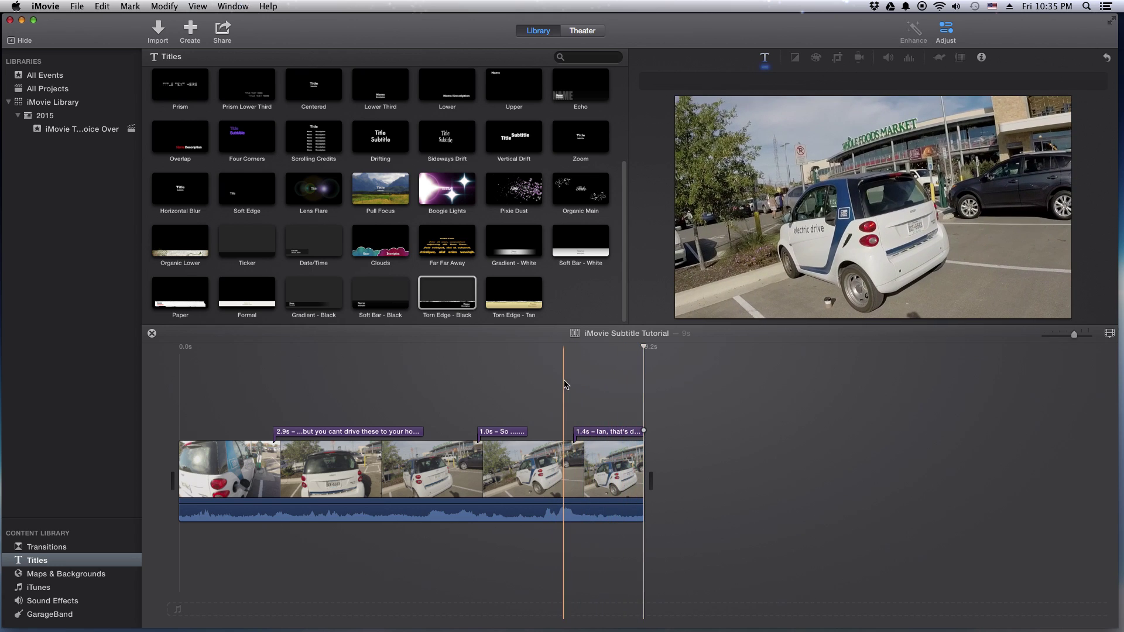
pyautogui.click(564, 401)
pyautogui.press('space')
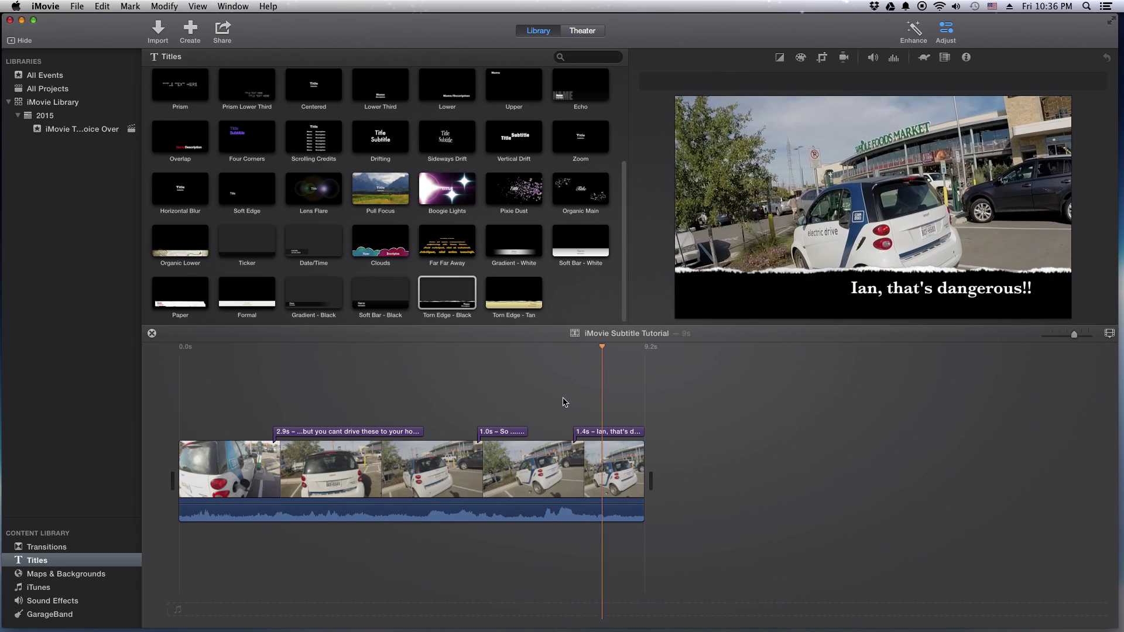
pyautogui.press('space')
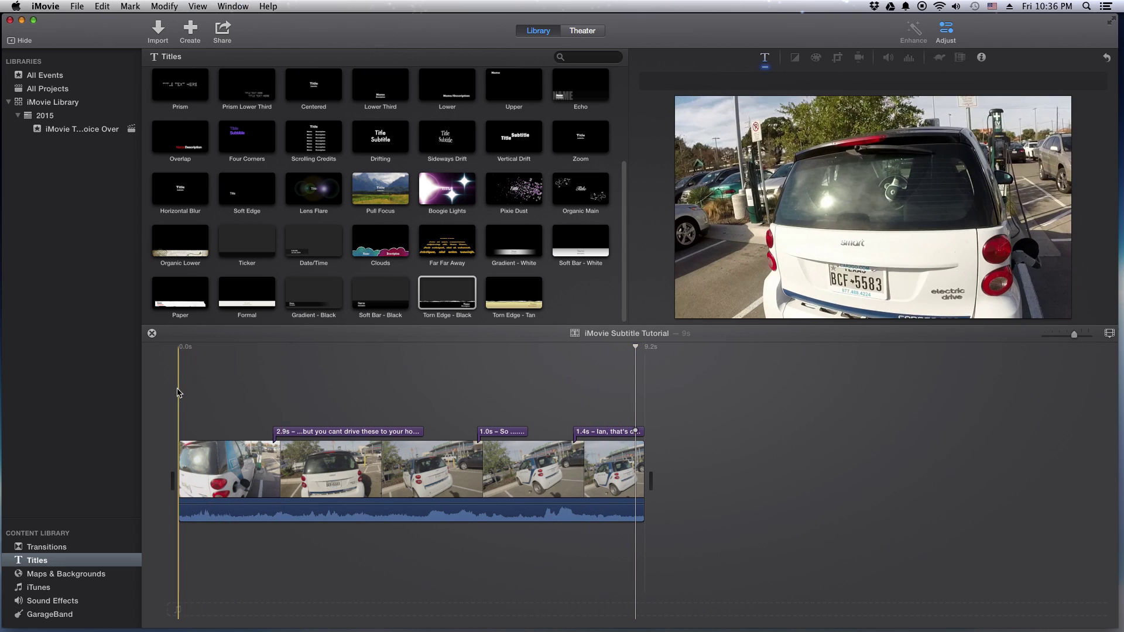
pyautogui.press('space')
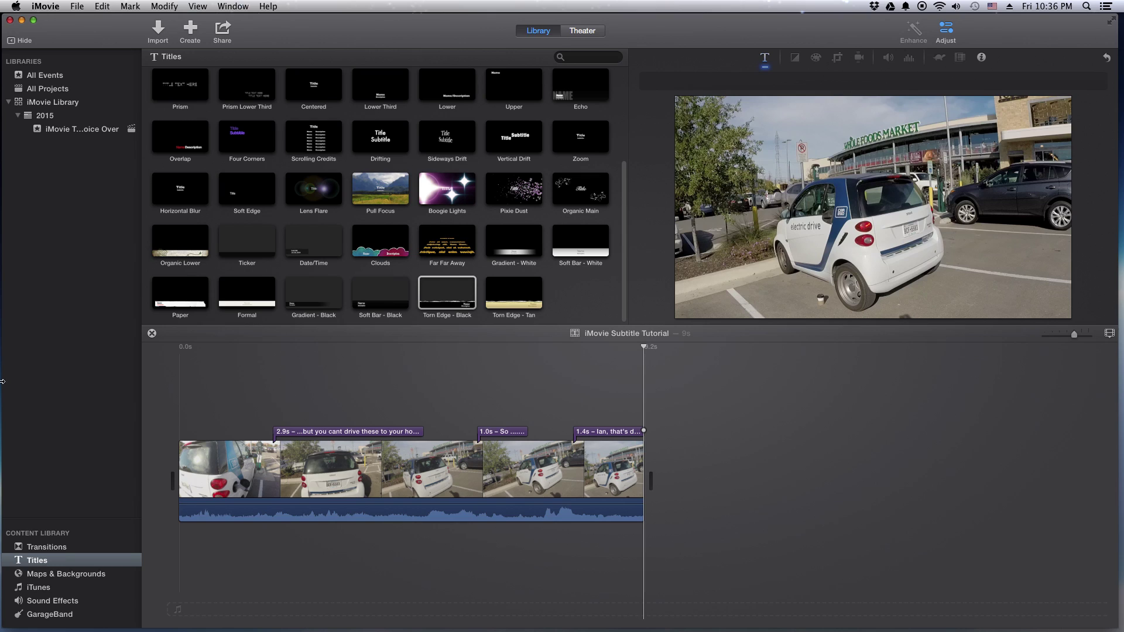
pyautogui.press('space')
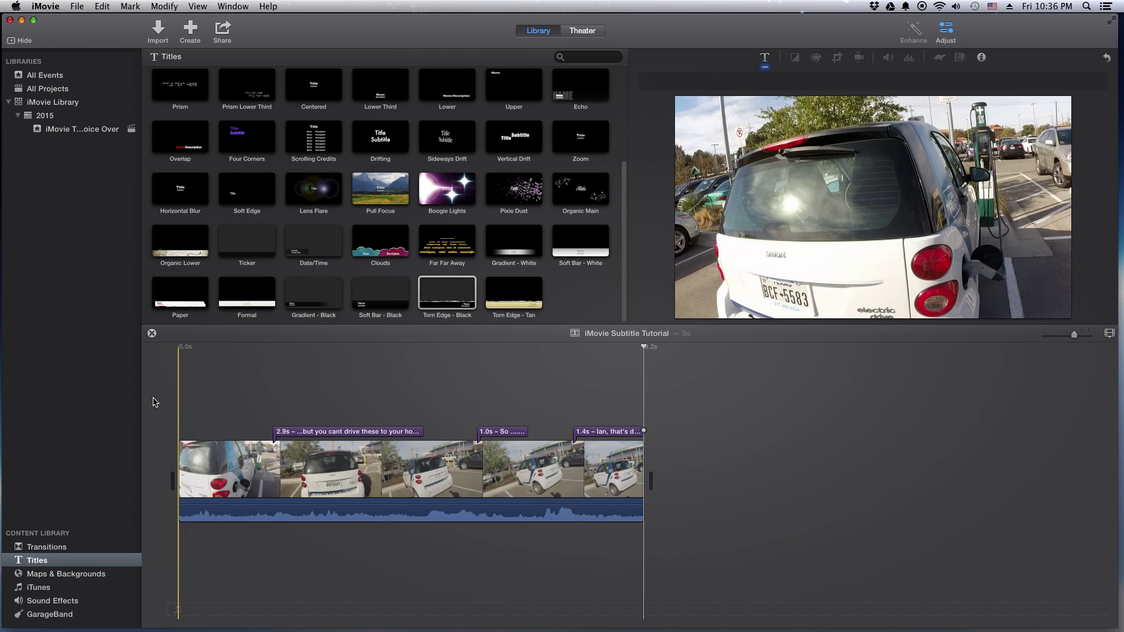
pyautogui.click(484, 375)
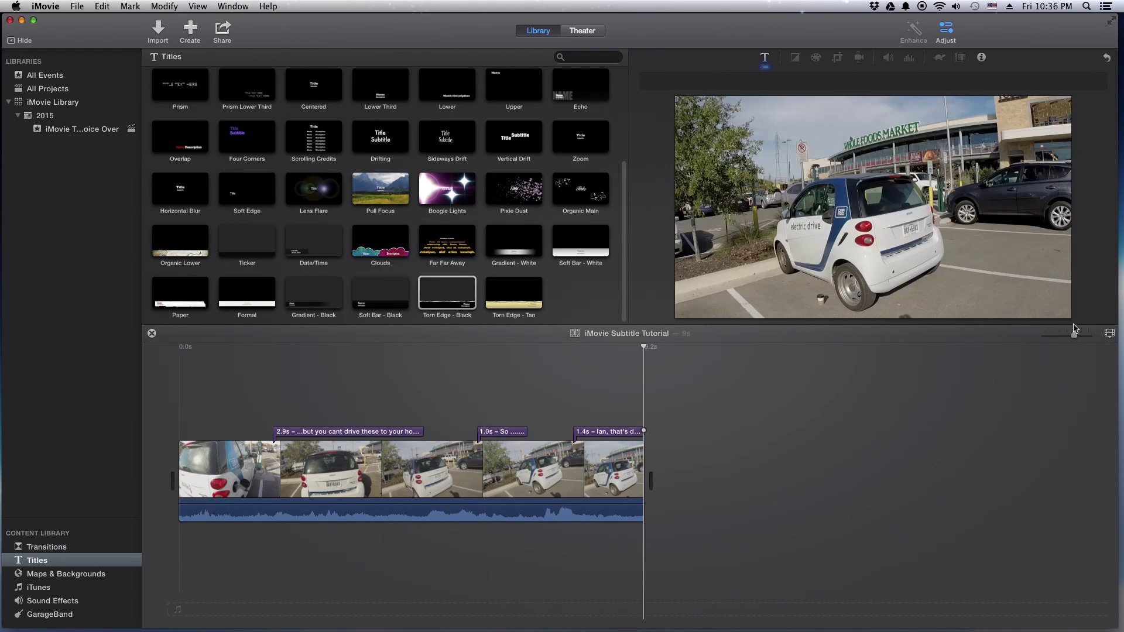
# Step: Enlarge the timeline clip size so the three Torn Edge subtitle names are readable
pyautogui.click(1109, 333)
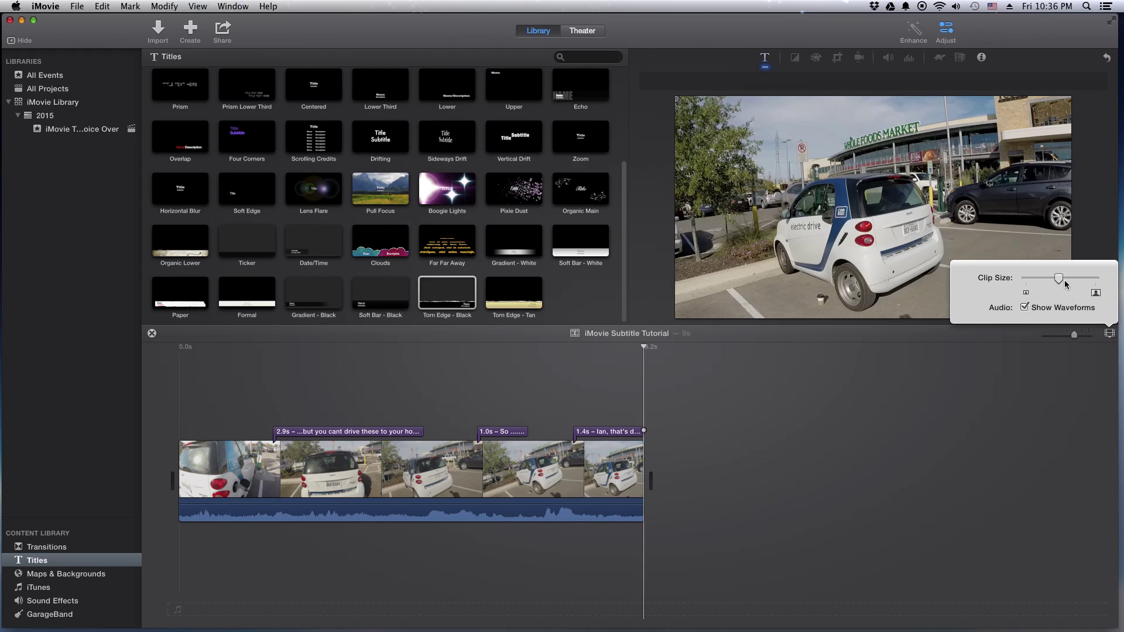
pyautogui.moveTo(1058, 279); pyautogui.dragTo(1079, 281)
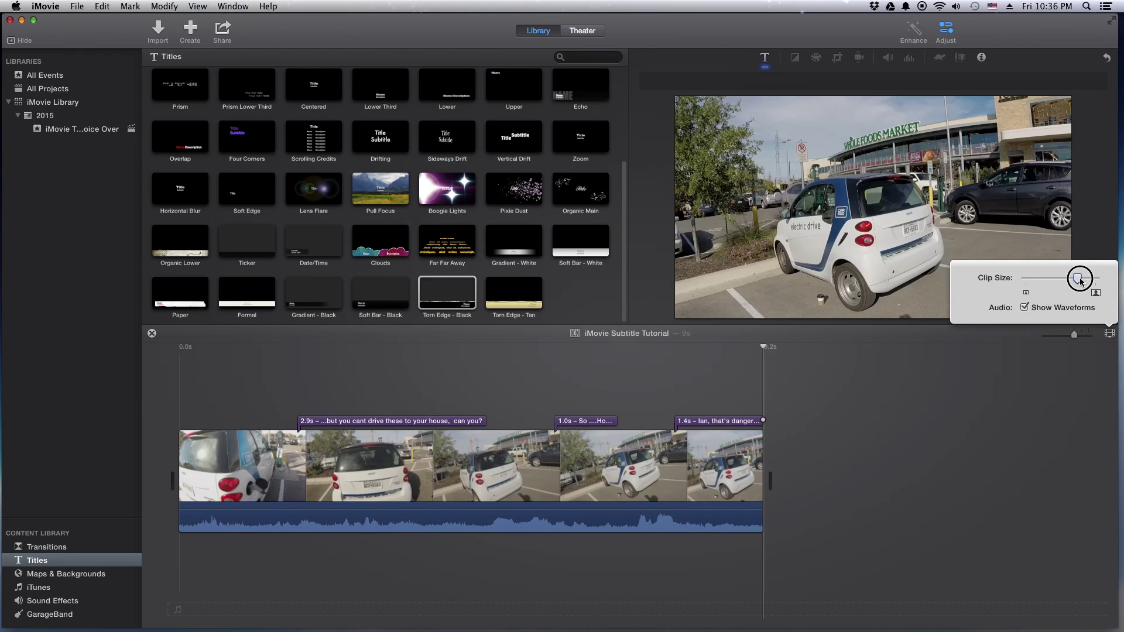